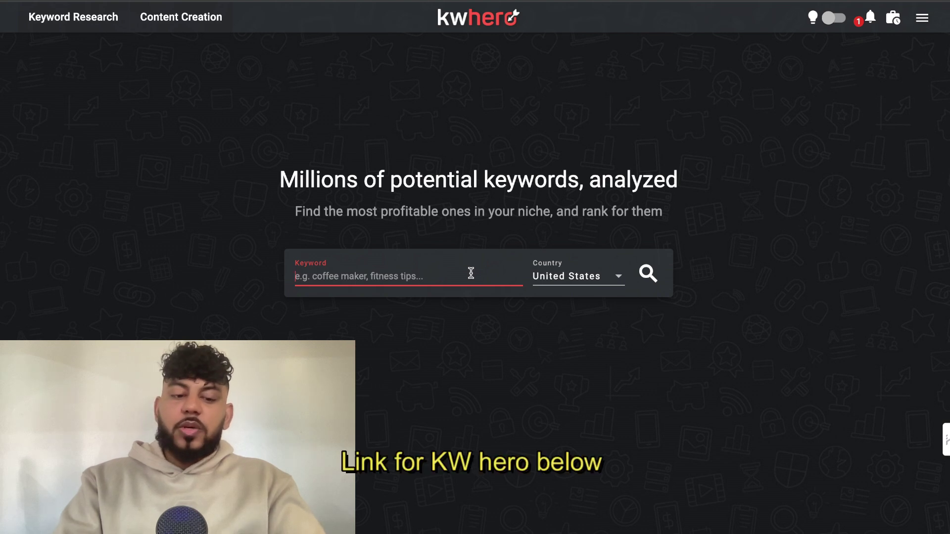
# Step: Search keywords for 'coffee' and load the details of 'coffee shops near me'
pyautogui.write('coffee')
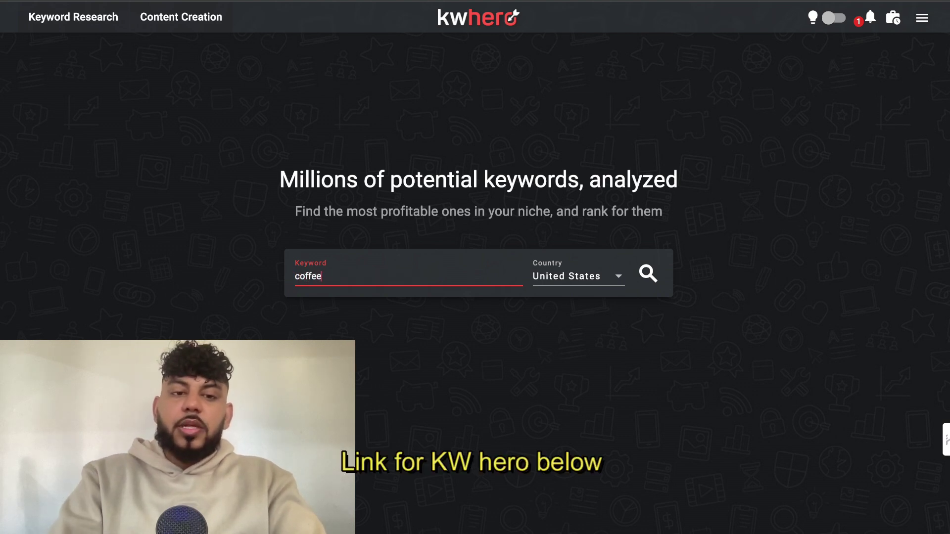
pyautogui.press('Return')
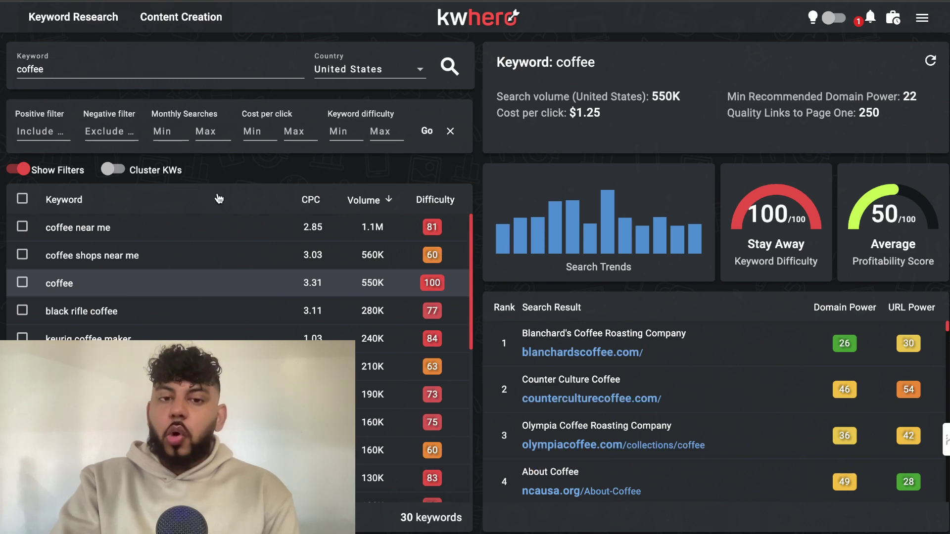
pyautogui.scroll(-10, 212, 330)
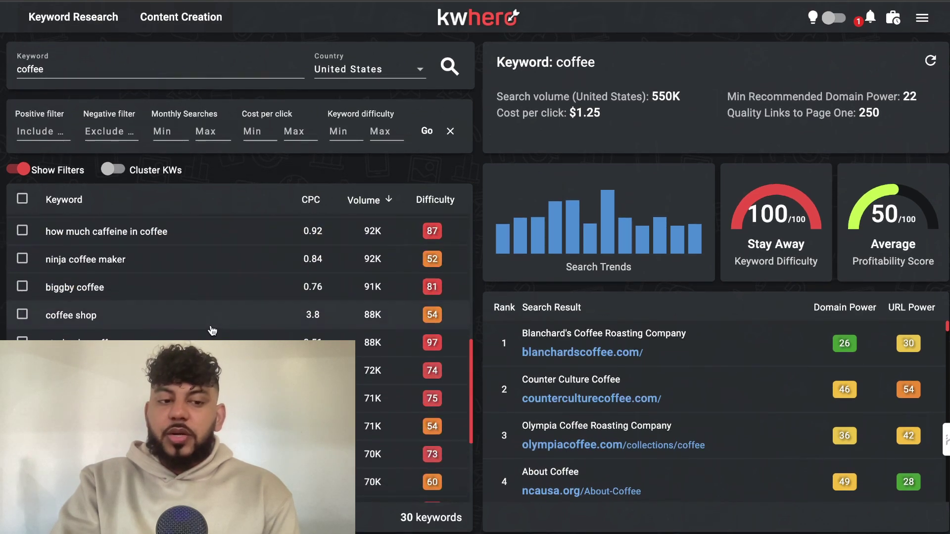
pyautogui.scroll(-3, 212, 330)
pyautogui.scroll(10, 212, 331)
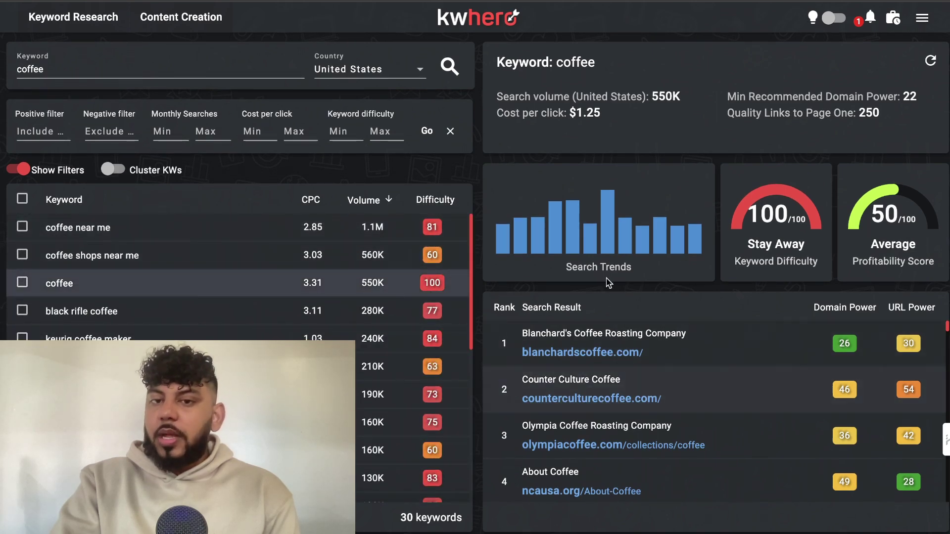
pyautogui.click(143, 267)
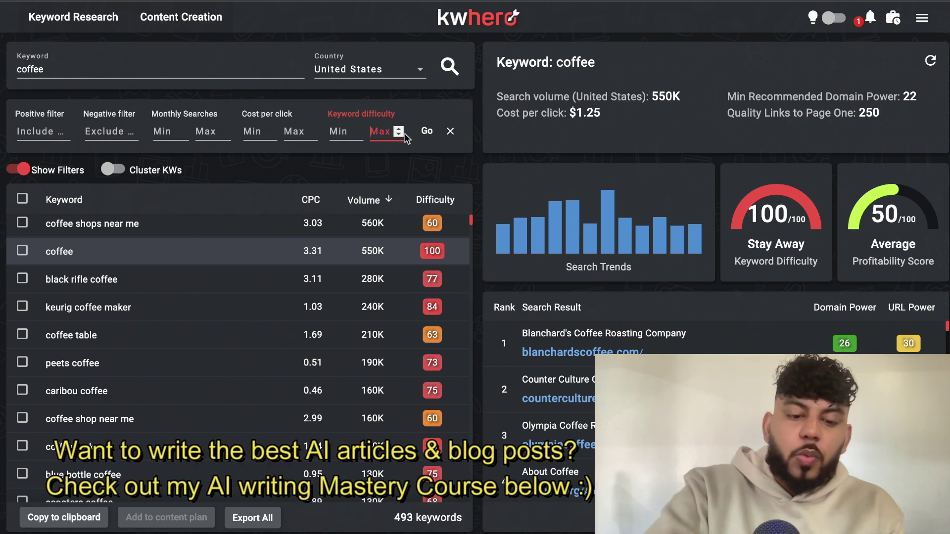
# Step: Cap keyword difficulty at a maximum of 50 and browse the results
pyautogui.write('50')
pyautogui.press('Return')
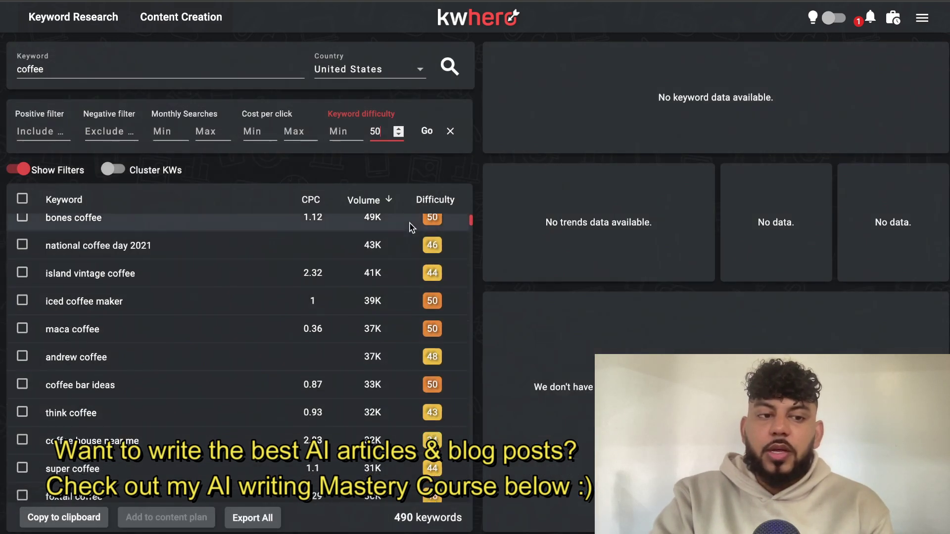
pyautogui.scroll(-10, 410, 225)
pyautogui.scroll(-10, 410, 227)
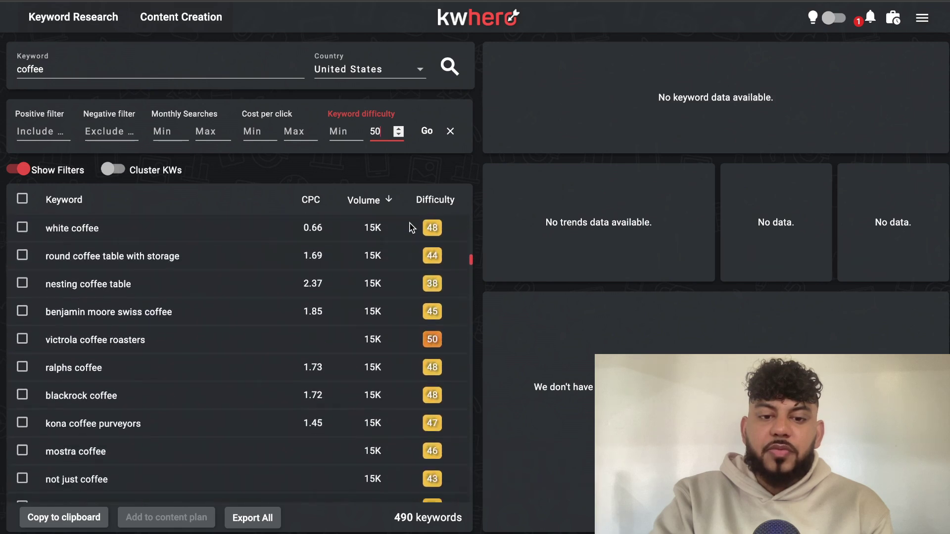
# Step: Lower the maximum keyword difficulty to 10 and scroll through the filtered list
pyautogui.press('BackSpace')
pyautogui.press('BackSpace')
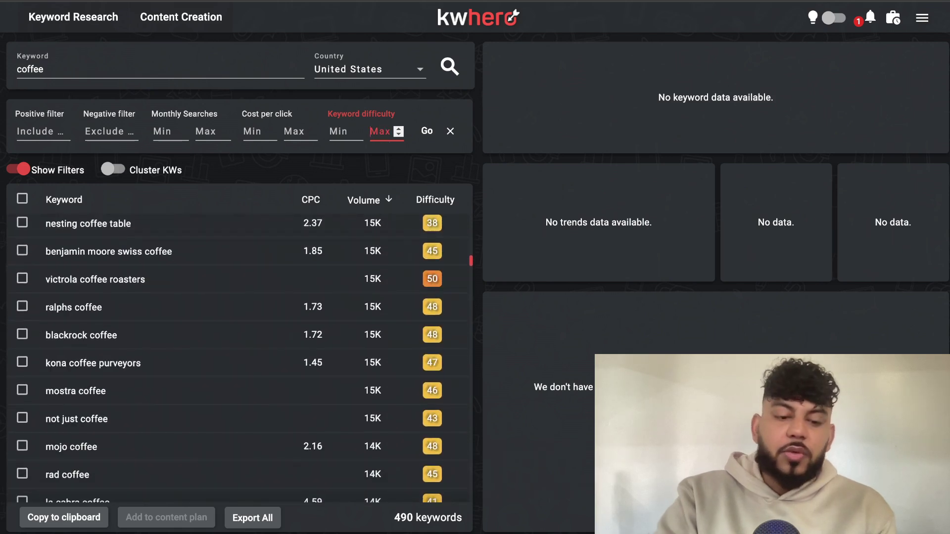
pyautogui.write('10')
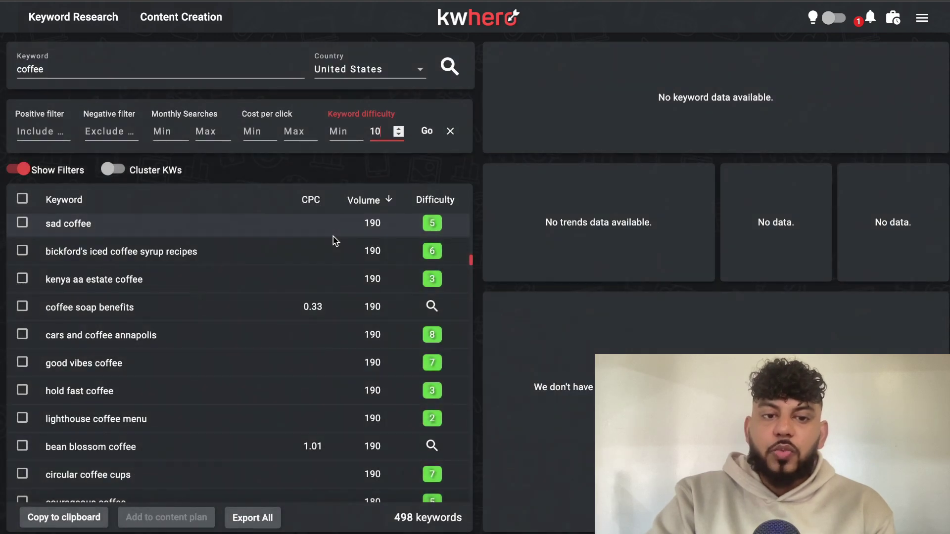
pyautogui.scroll(-1, 333, 238)
pyautogui.scroll(-6, 310, 326)
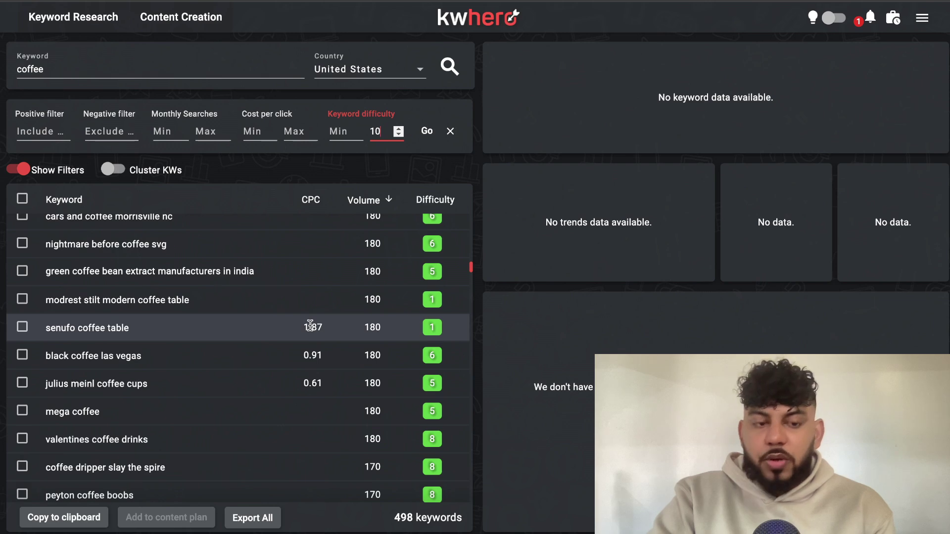
pyautogui.scroll(-10, 379, 253)
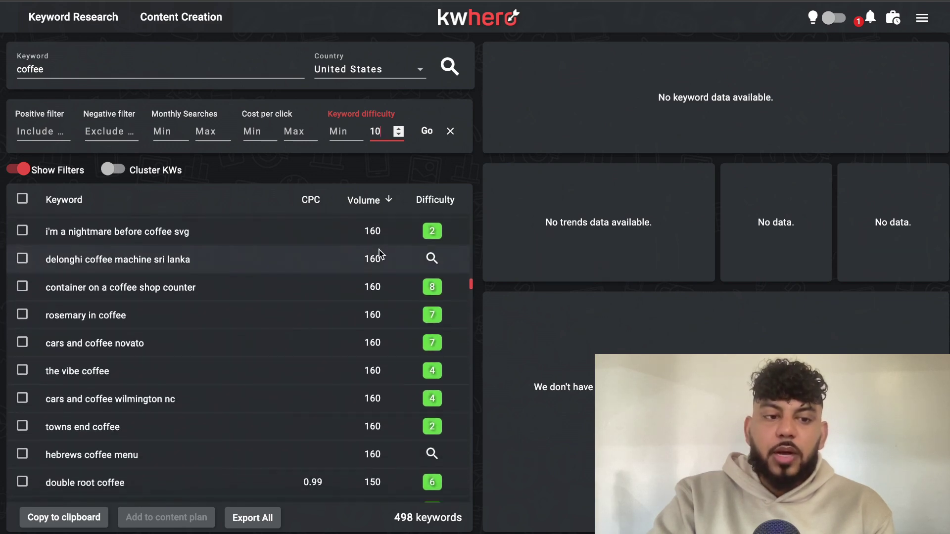
pyautogui.scroll(-10, 379, 251)
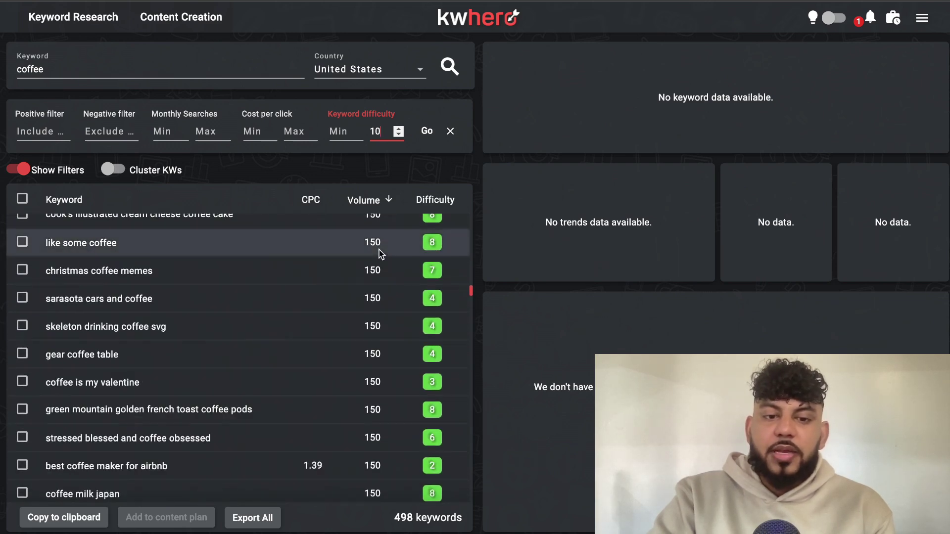
pyautogui.scroll(-8, 379, 250)
pyautogui.scroll(15, 379, 251)
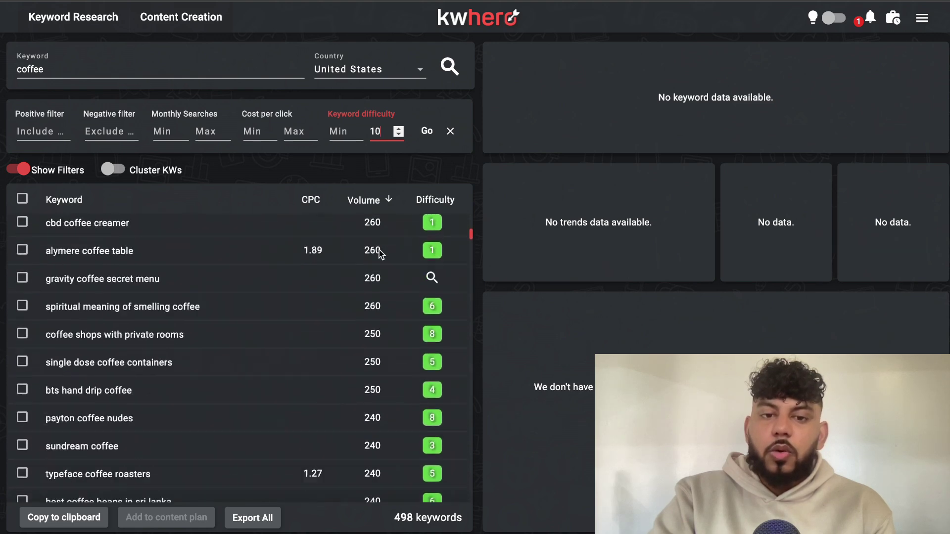
pyautogui.scroll(5, 380, 253)
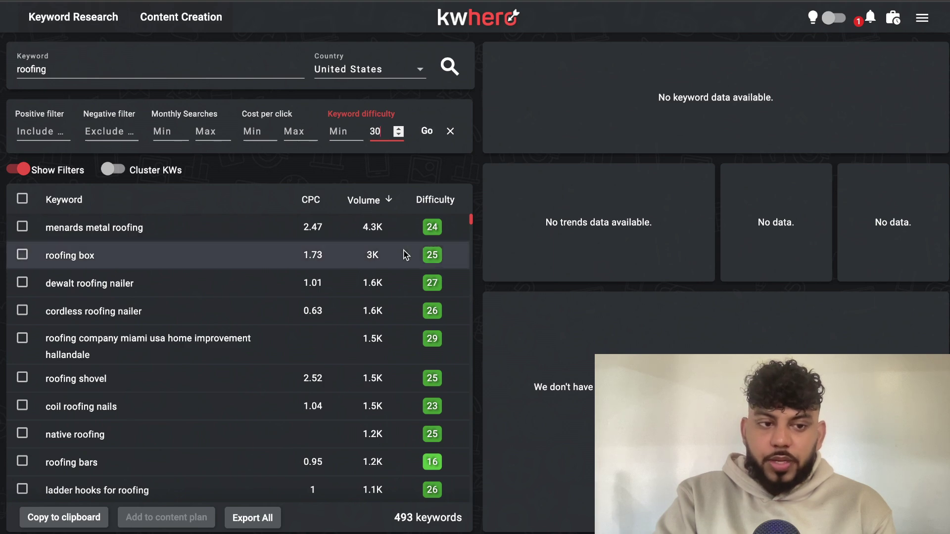
# Step: Scroll through the roofing keyword results capped at difficulty 30
pyautogui.scroll(-3, 404, 254)
pyautogui.scroll(-3, 404, 255)
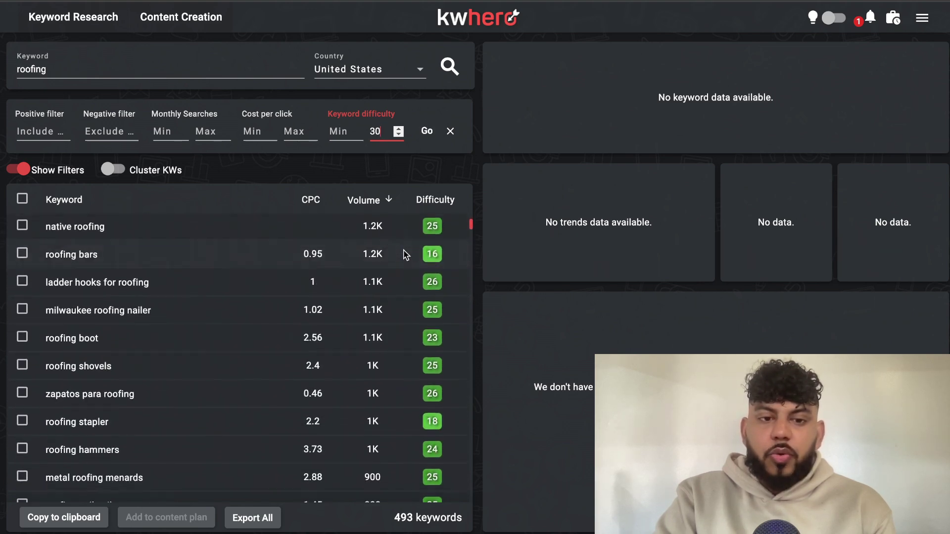
pyautogui.scroll(5, 403, 254)
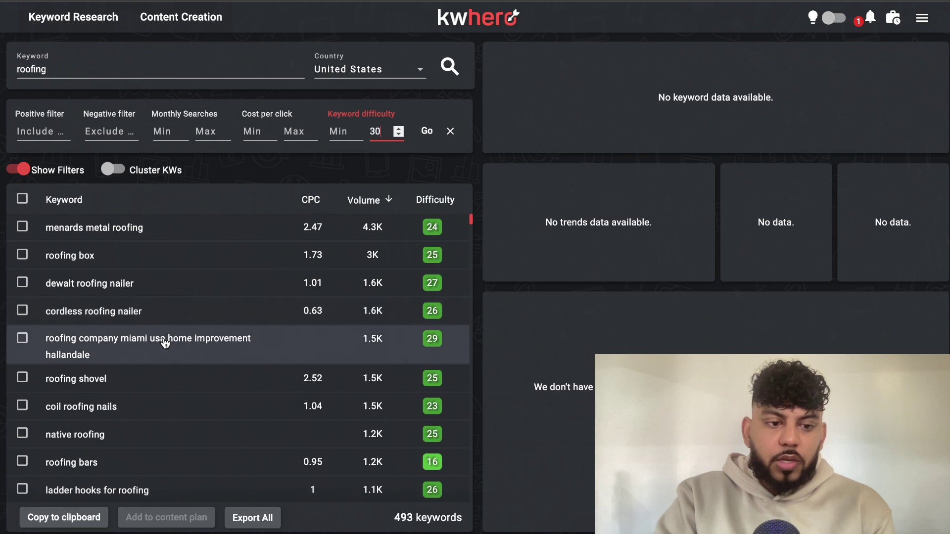
pyautogui.scroll(-1, 165, 344)
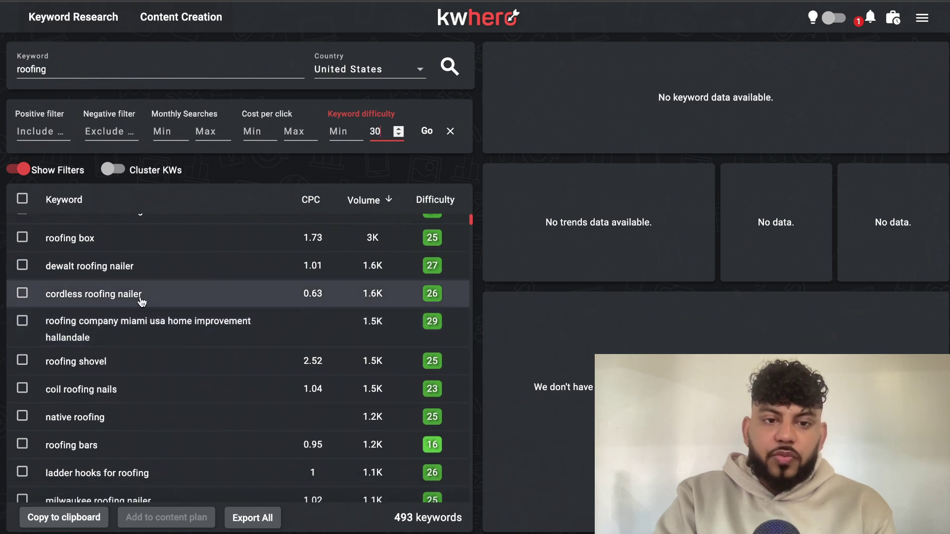
pyautogui.scroll(-5, 211, 307)
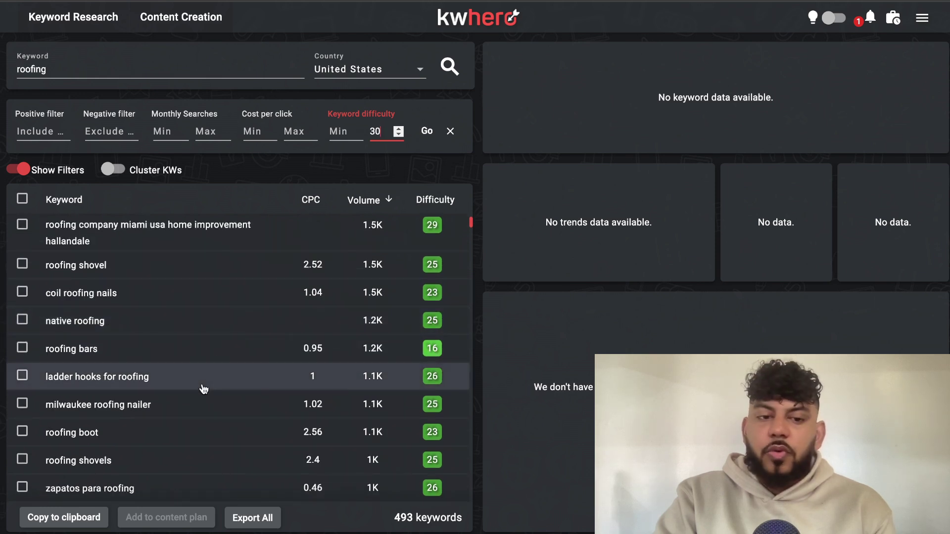
pyautogui.scroll(-10, 204, 389)
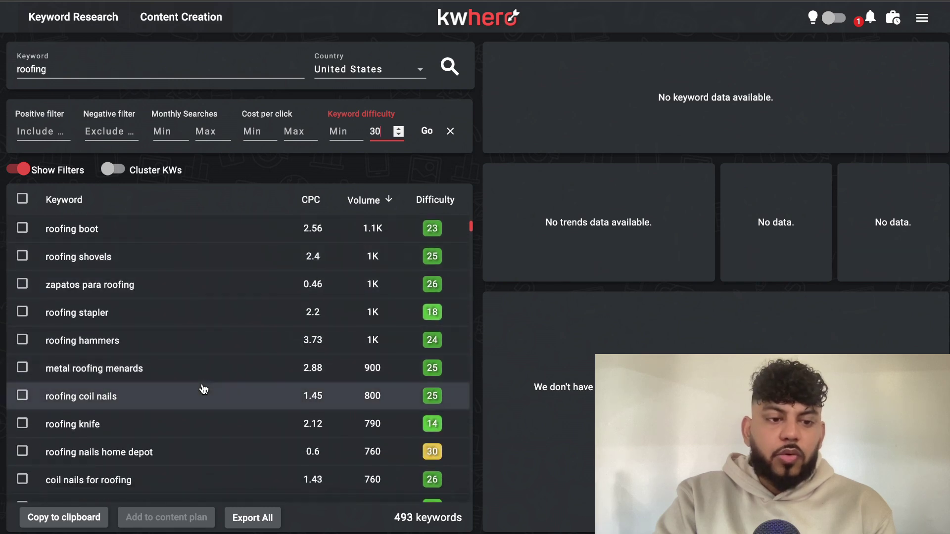
pyautogui.scroll(7, 204, 389)
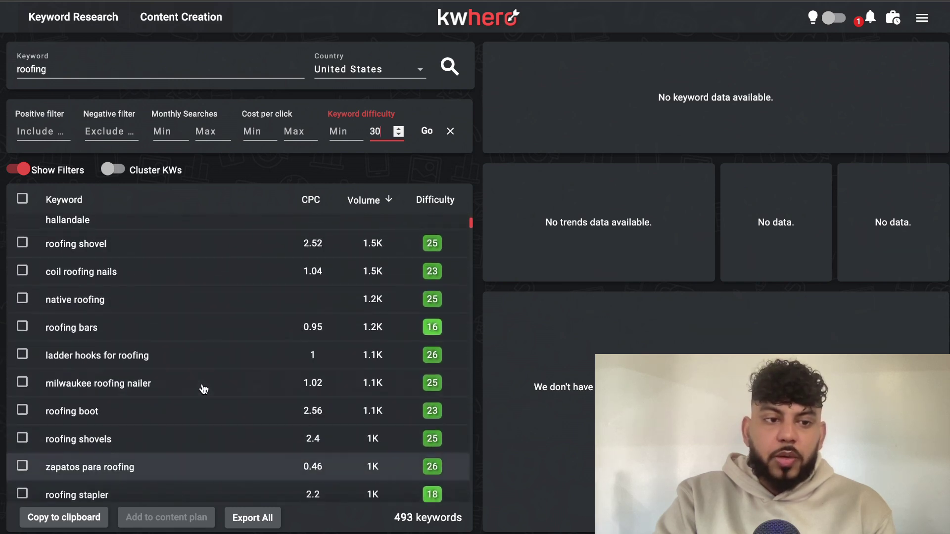
pyautogui.scroll(1, 149, 303)
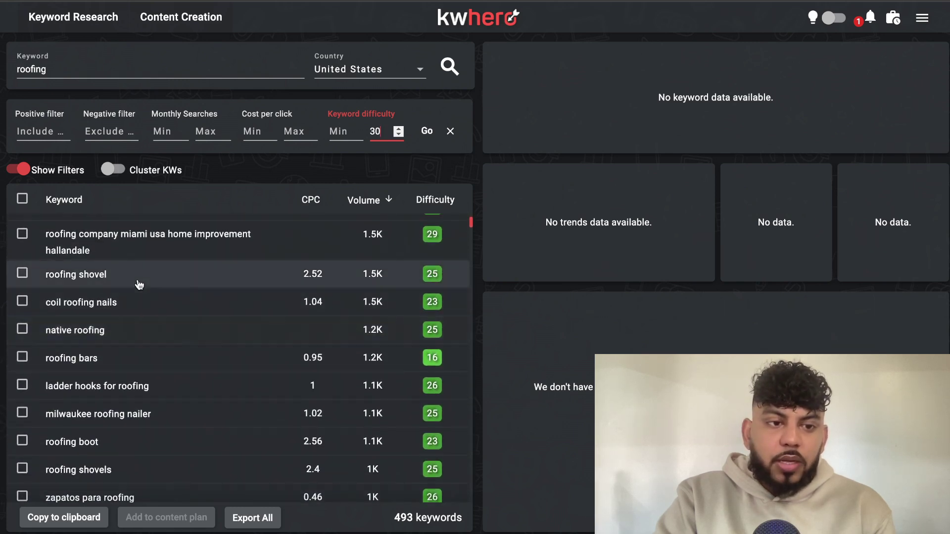
pyautogui.scroll(1, 139, 285)
# Step: Select 'ladder hooks for roofing' and add it to a new content plan named roofing
pyautogui.click(126, 405)
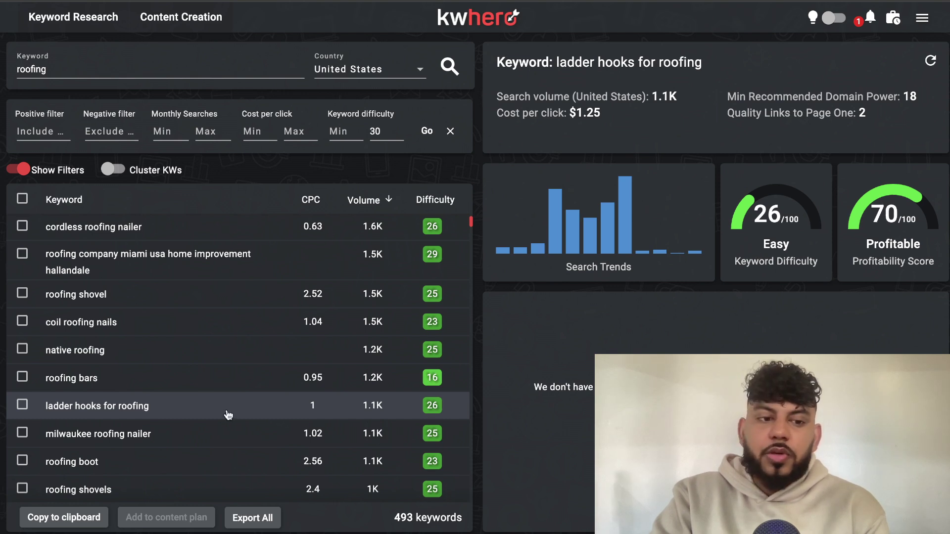
pyautogui.click(22, 405)
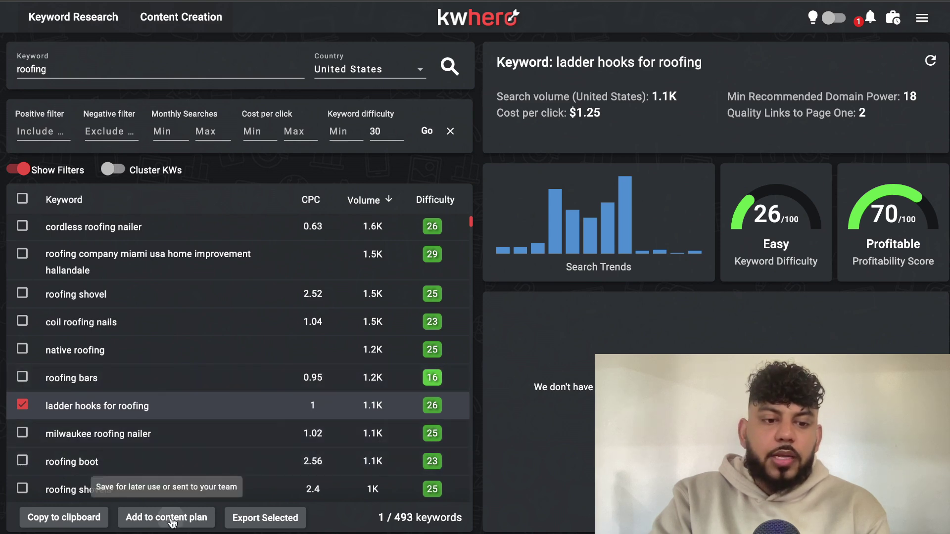
pyautogui.click(171, 517)
pyautogui.click(429, 299)
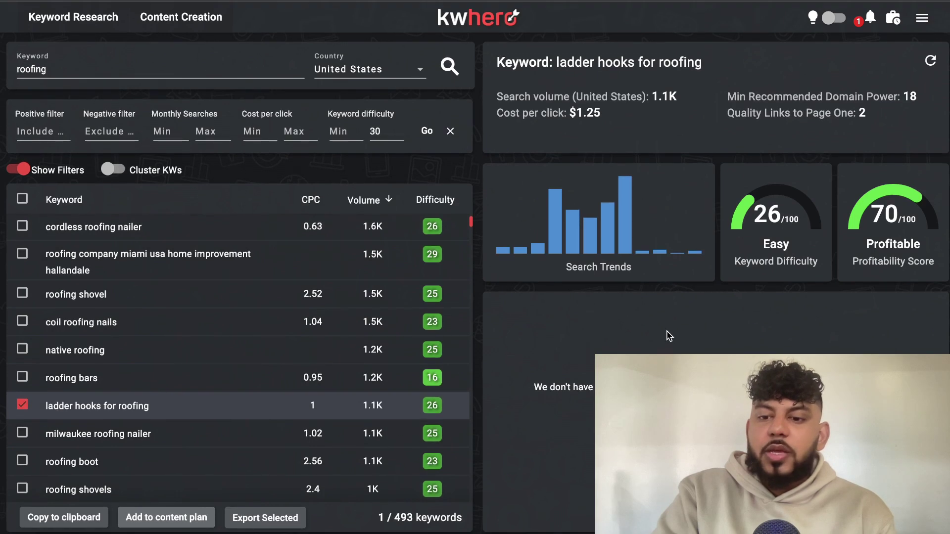
# Step: Open the roofing plan and create a content analysis for 'ladder hooks for roofing'
pyautogui.click(181, 17)
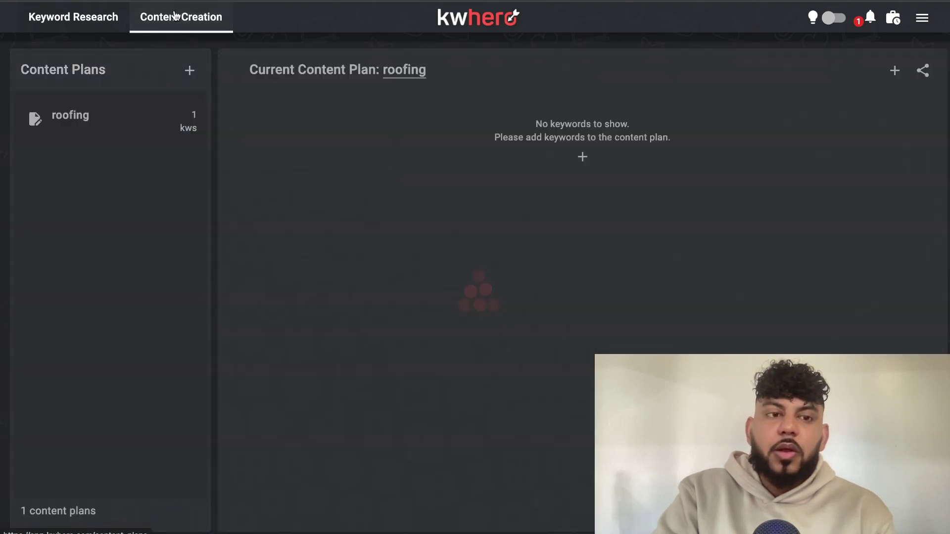
pyautogui.click(130, 121)
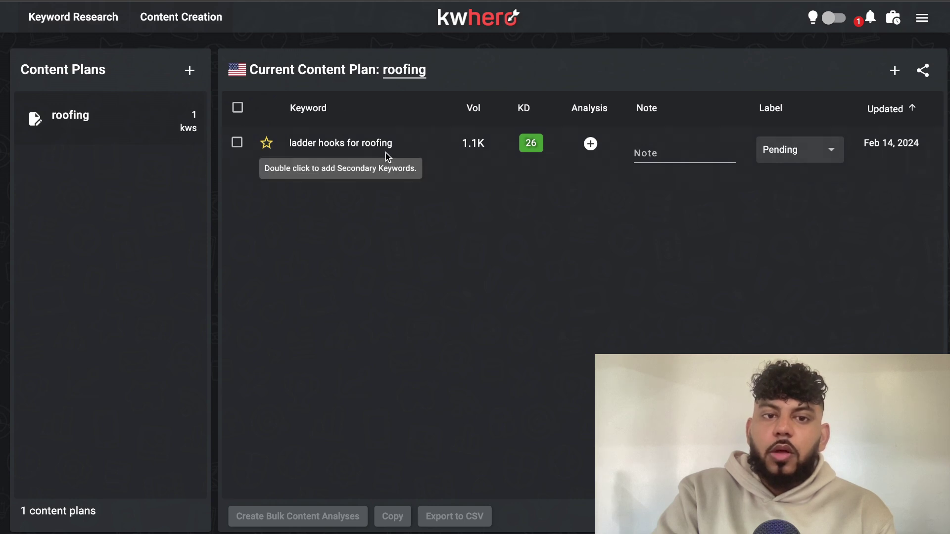
pyautogui.click(237, 143)
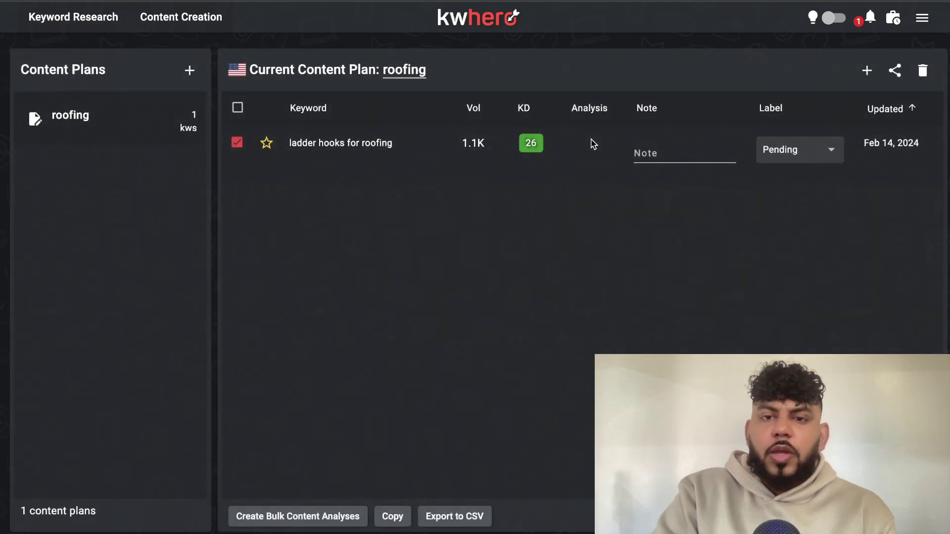
pyautogui.click(593, 144)
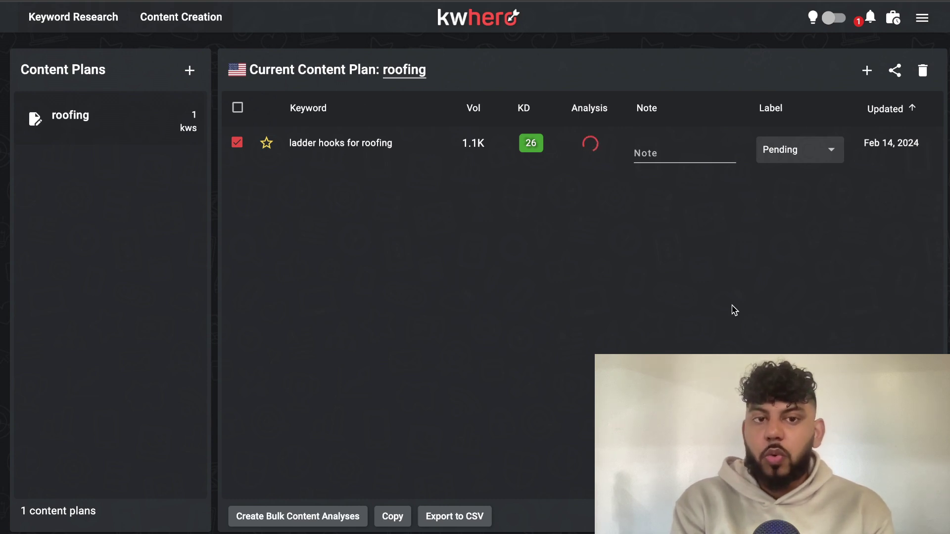
pyautogui.click(591, 144)
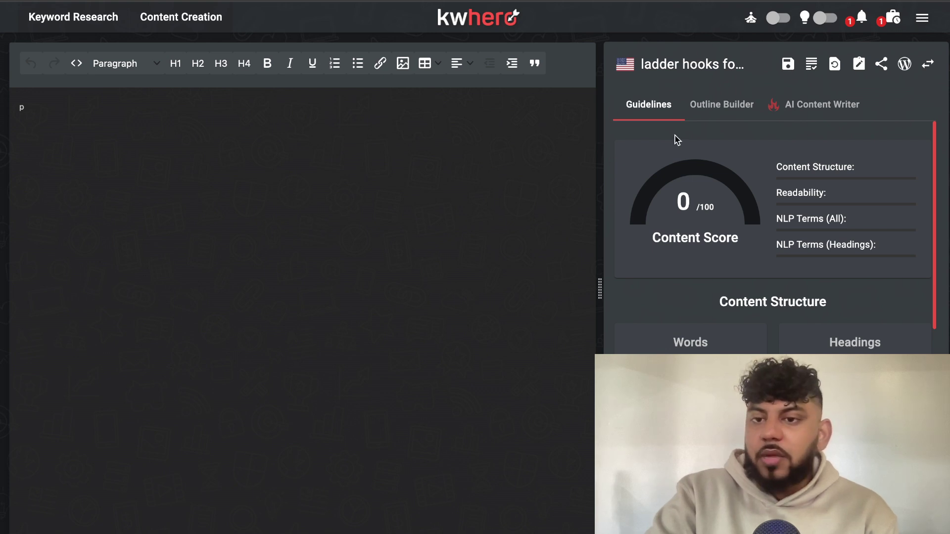
# Step: Check the empty draft's 0/100 Content Score, then generate an AI outline
pyautogui.click(795, 107)
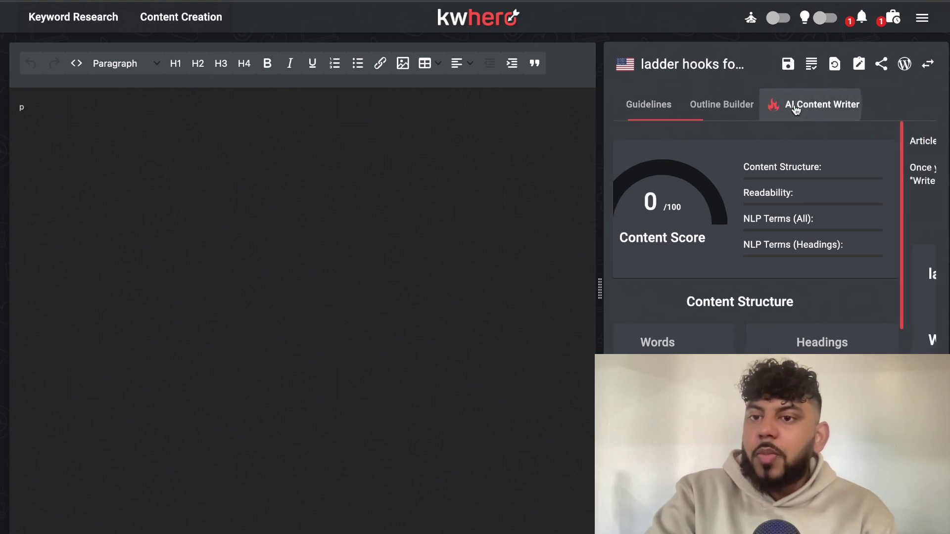
pyautogui.click(742, 114)
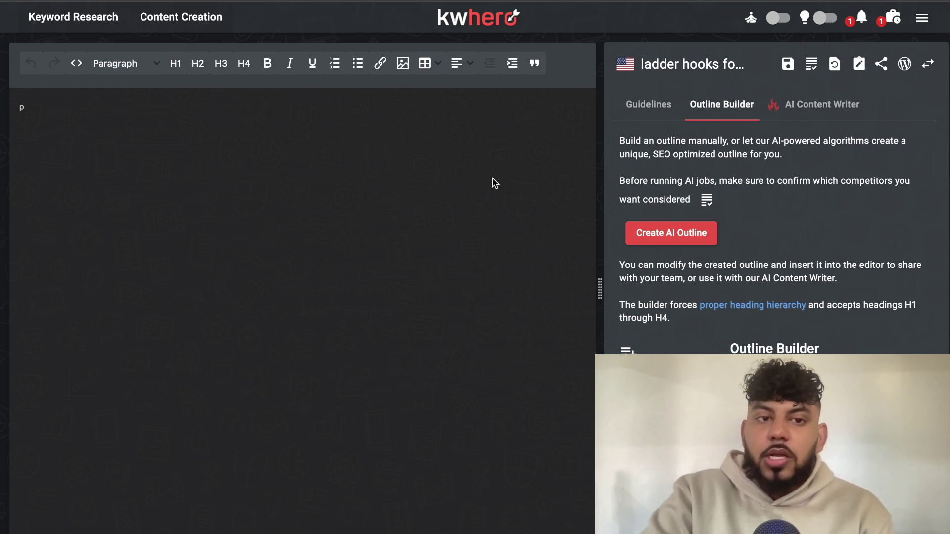
pyautogui.click(638, 111)
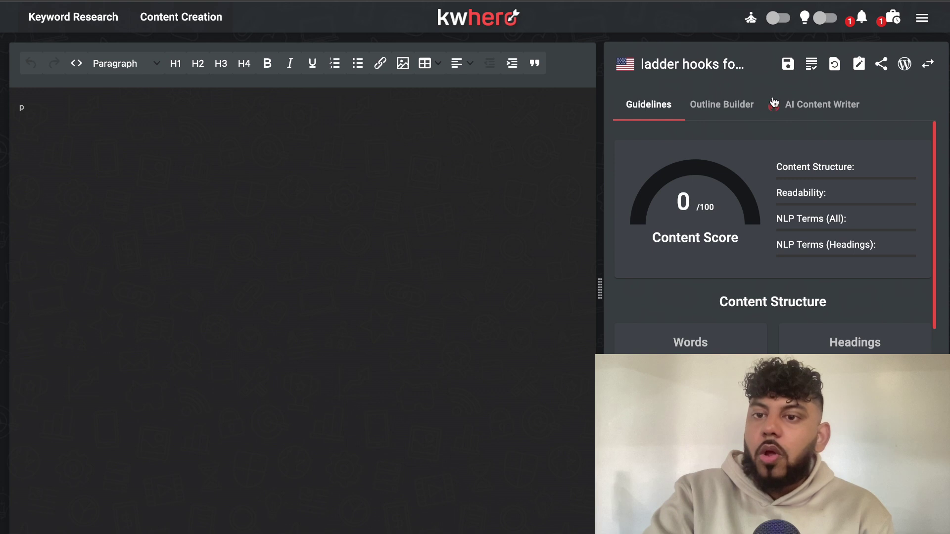
pyautogui.click(741, 104)
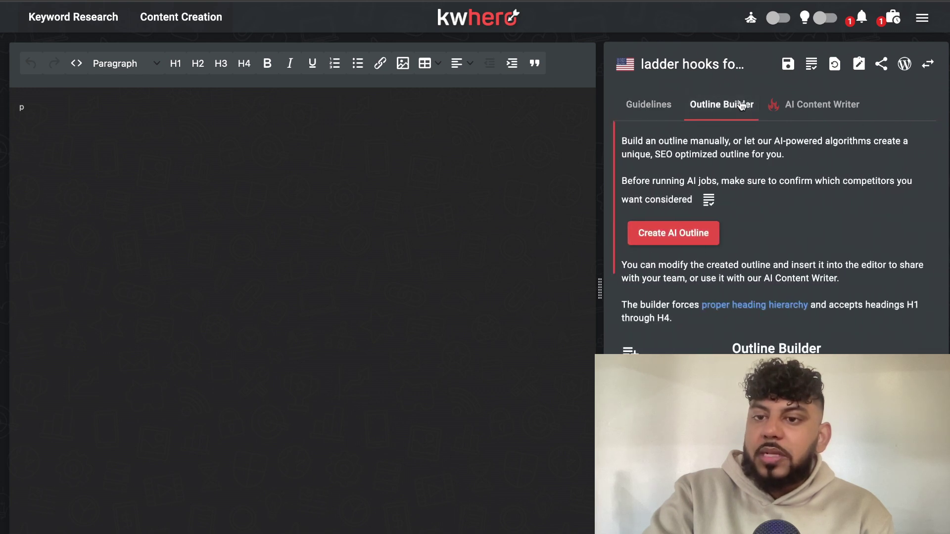
pyautogui.click(712, 239)
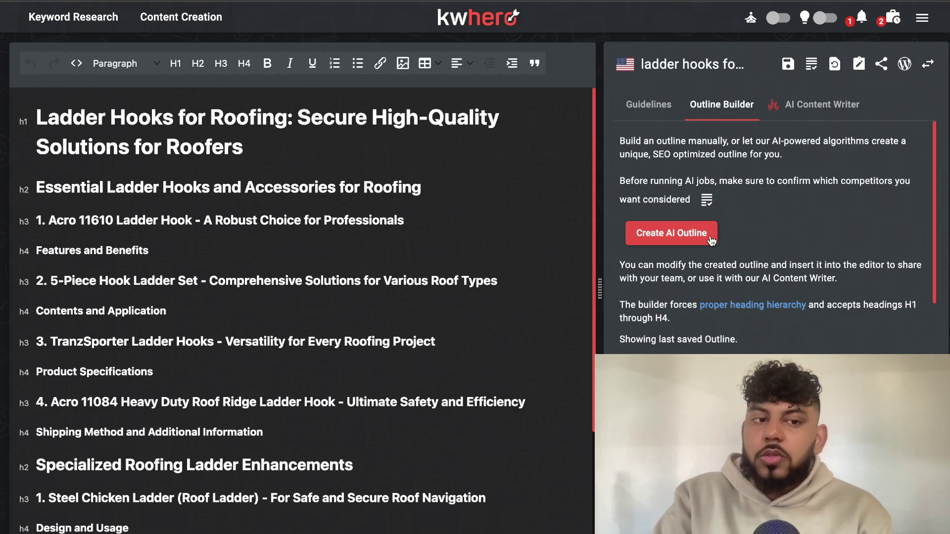
# Step: Scroll through the generated outline from the H1 title to the 'Specialized Roofing Ladder Enhancements' H2
pyautogui.scroll(3, 346, 307)
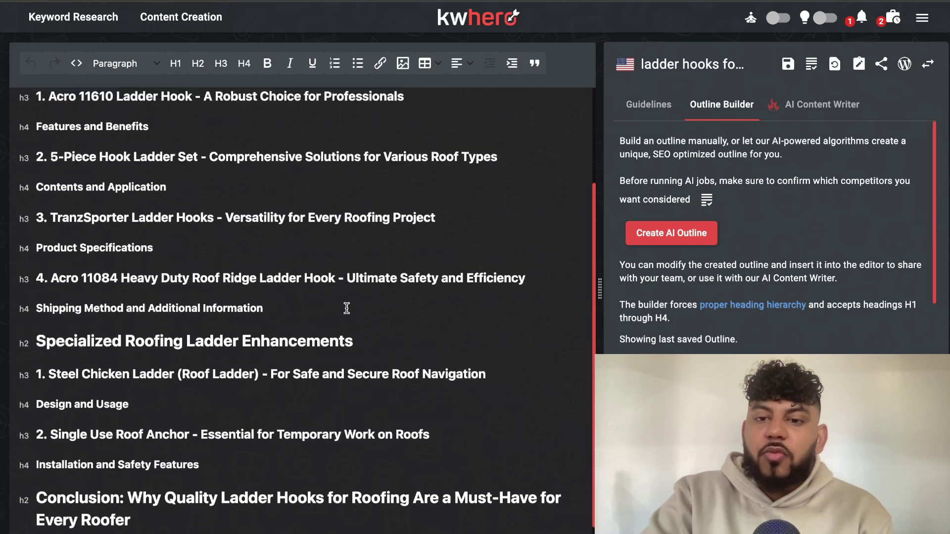
pyautogui.scroll(-5, 696, 265)
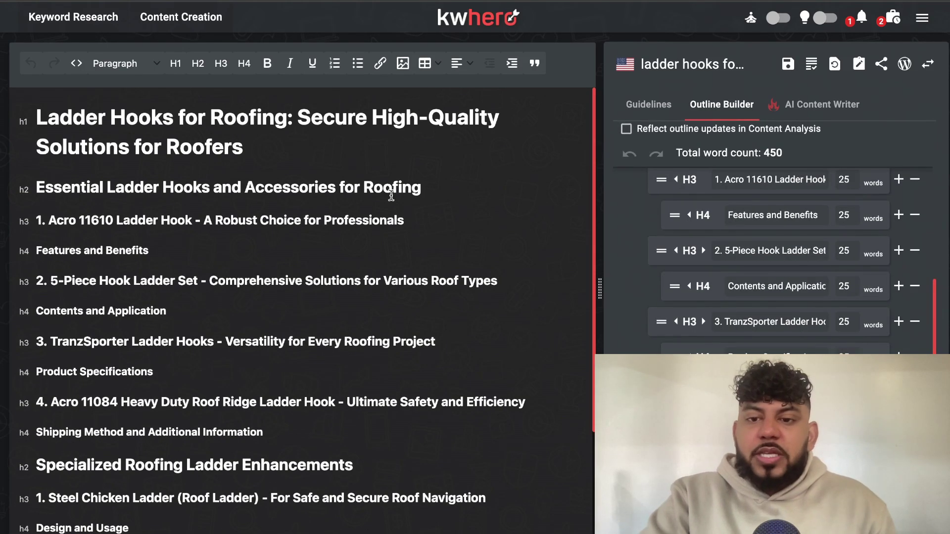
pyautogui.scroll(3, 750, 200)
pyautogui.scroll(4, 751, 201)
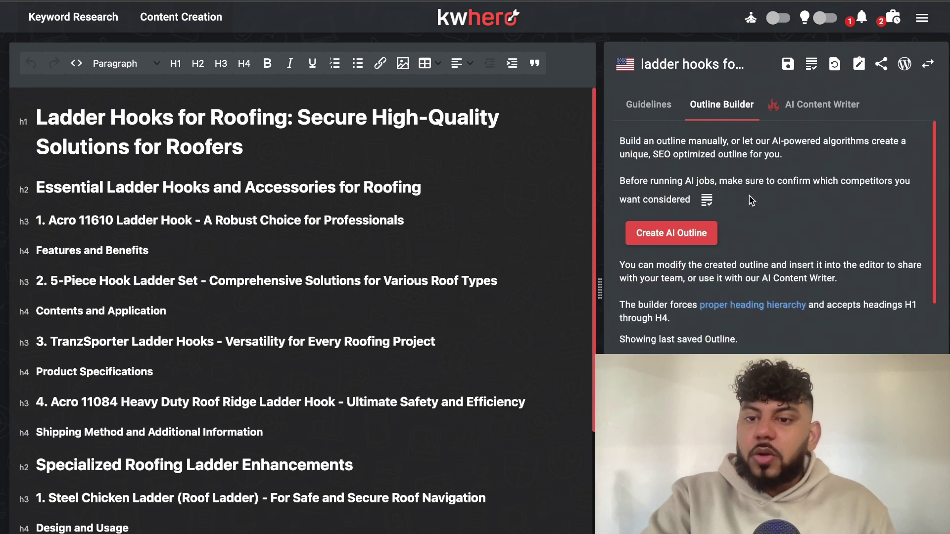
pyautogui.scroll(-7, 750, 200)
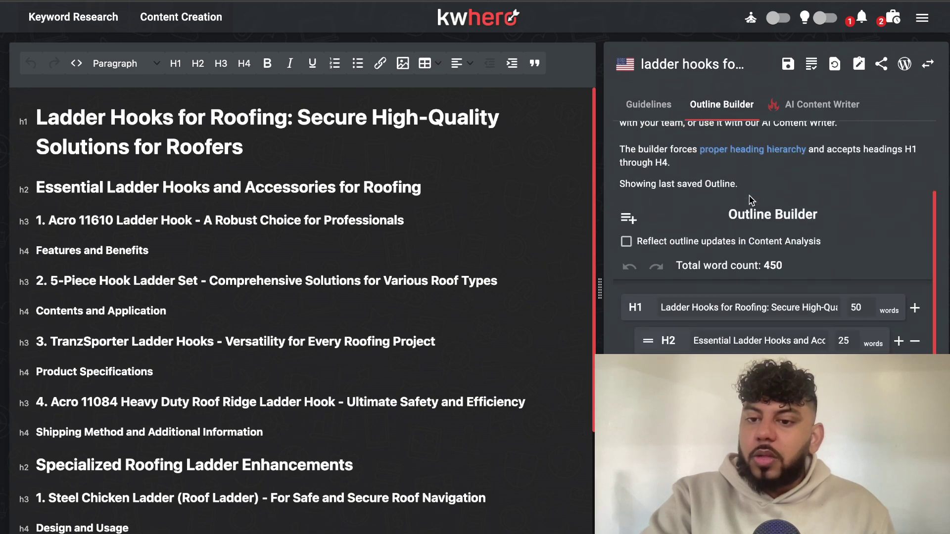
pyautogui.scroll(2, 778, 208)
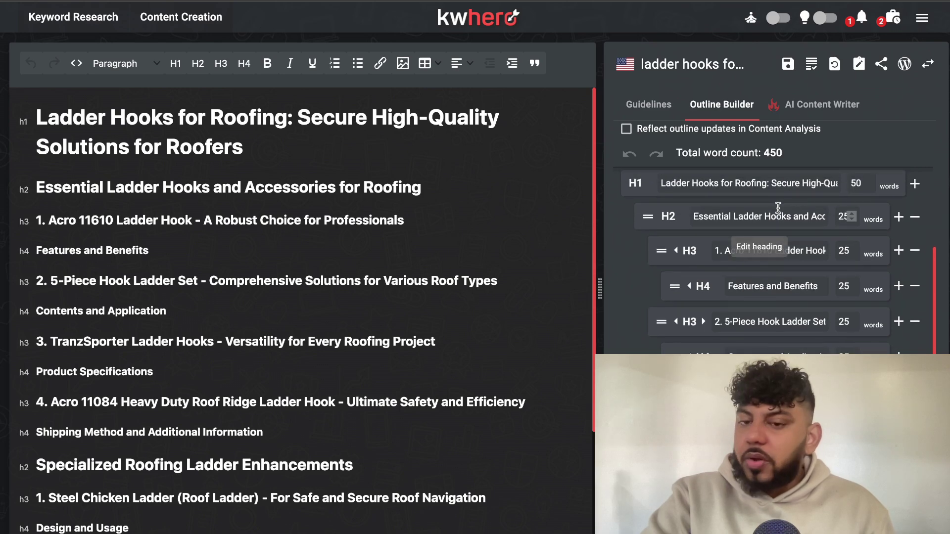
pyautogui.scroll(-4, 778, 212)
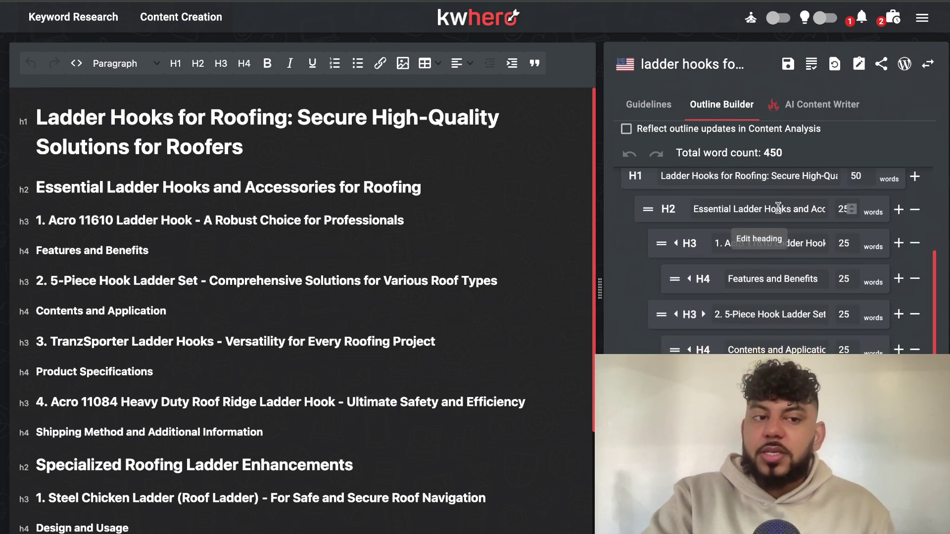
pyautogui.scroll(-3, 778, 208)
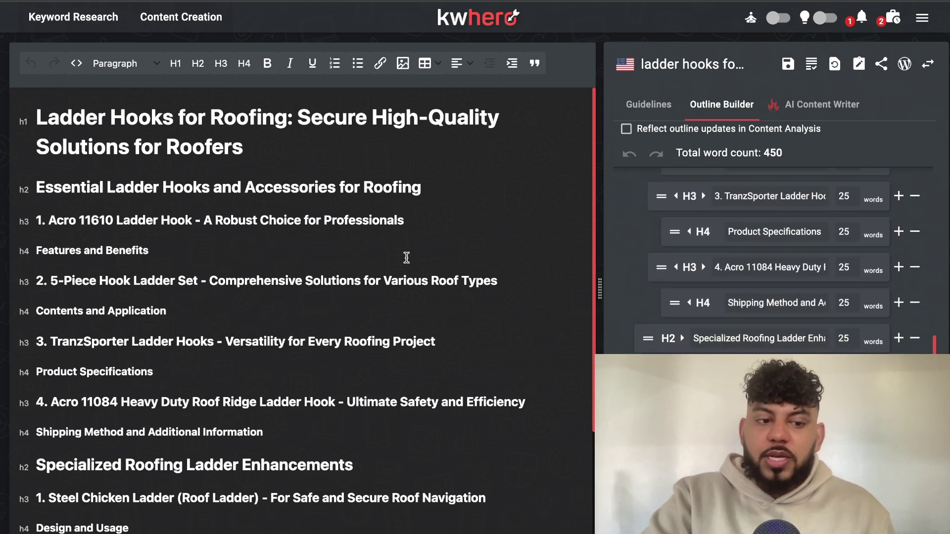
pyautogui.scroll(-3, 405, 257)
pyautogui.scroll(3, 406, 257)
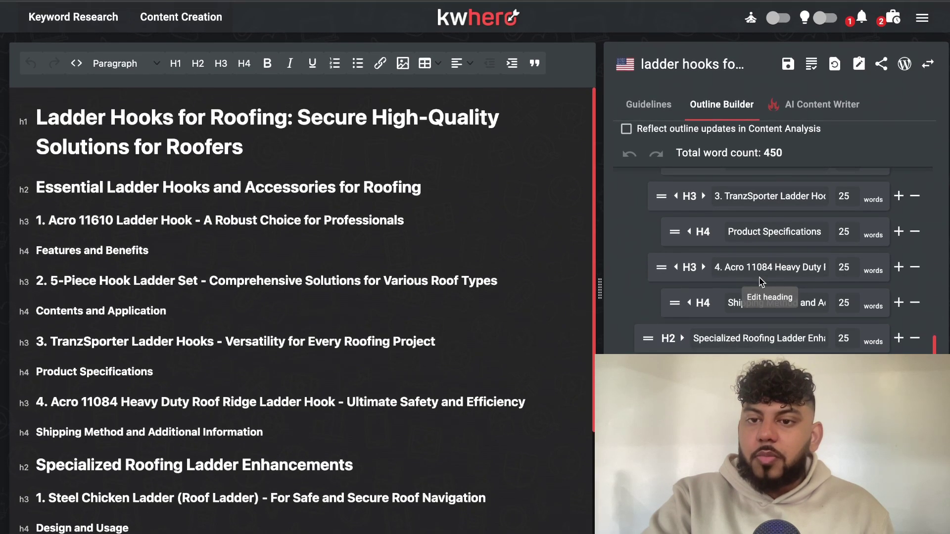
pyautogui.scroll(2, 771, 203)
pyautogui.scroll(5, 772, 206)
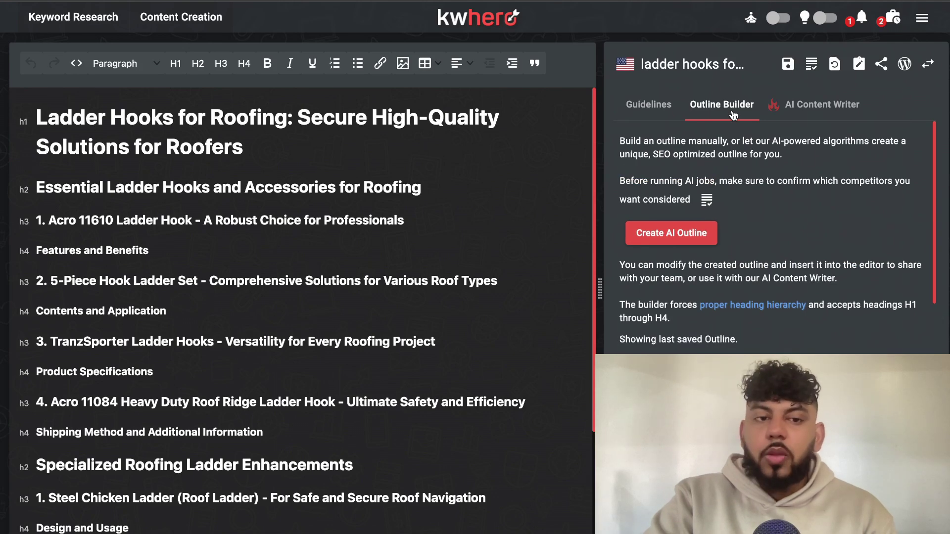
# Step: In the AI Content Writer options, keep Content Level at Intermediate
pyautogui.click(781, 108)
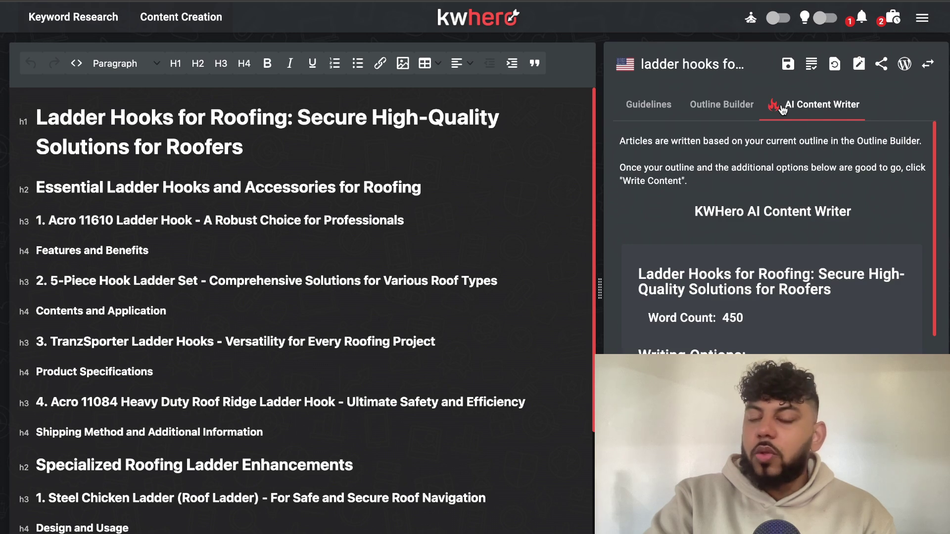
pyautogui.scroll(-4, 787, 218)
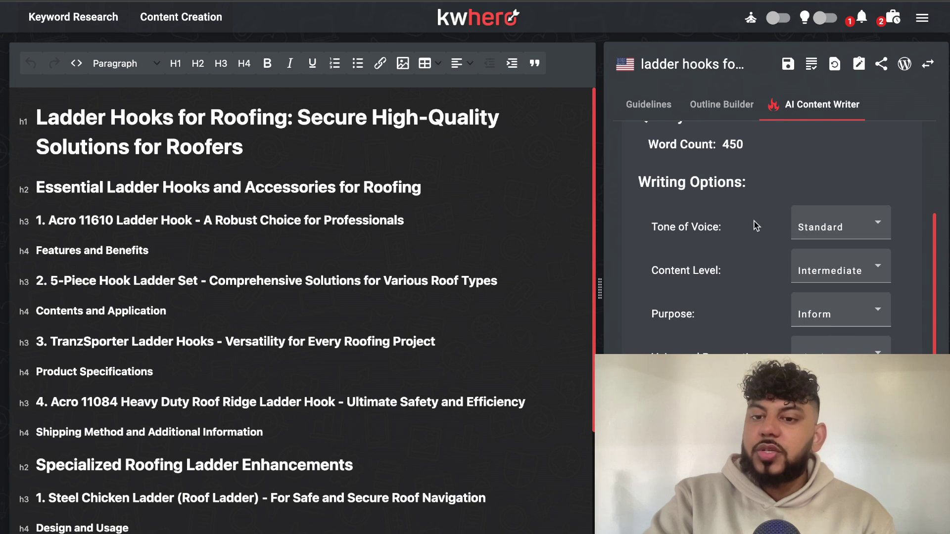
pyautogui.scroll(-1, 807, 228)
pyautogui.click(815, 248)
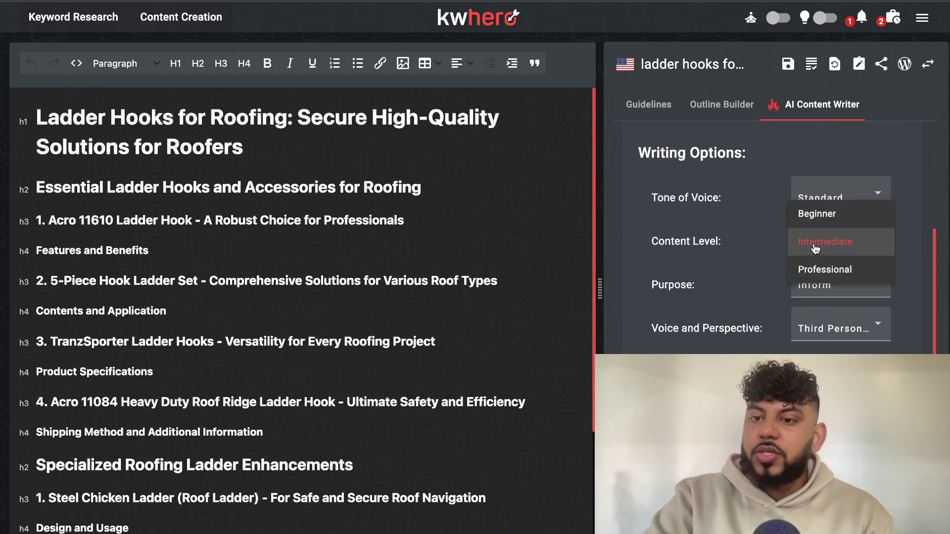
pyautogui.click(815, 248)
# Step: Regenerate the outline as 'Ladder Hooks for Roofing: Enhancing Safety and Efficiency on the Rooftop'
pyautogui.scroll(-1, 768, 284)
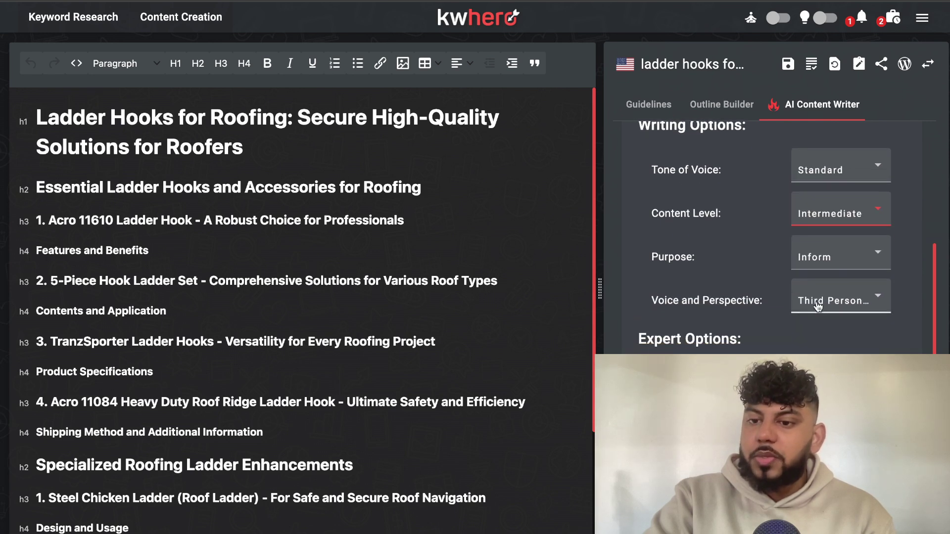
pyautogui.scroll(-1, 811, 326)
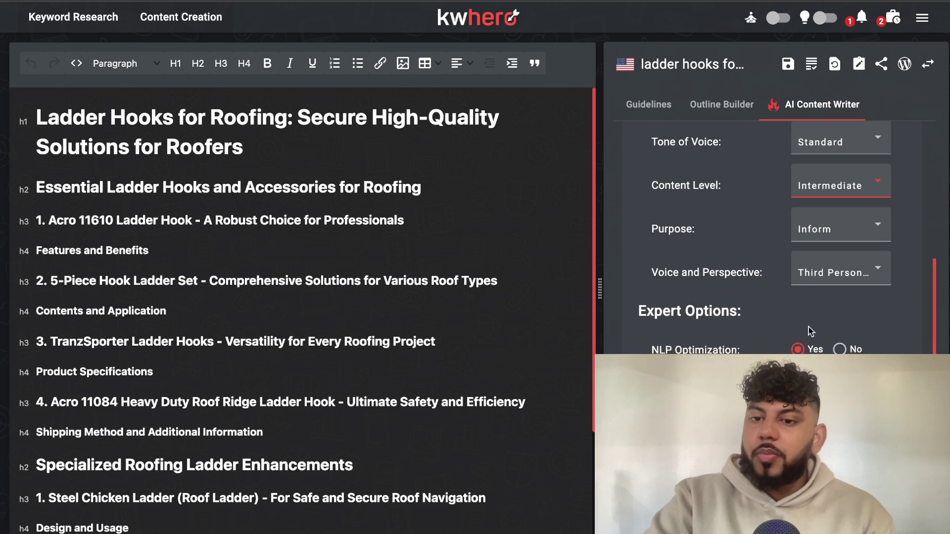
pyautogui.scroll(-4, 810, 332)
pyautogui.moveTo(745, 253)
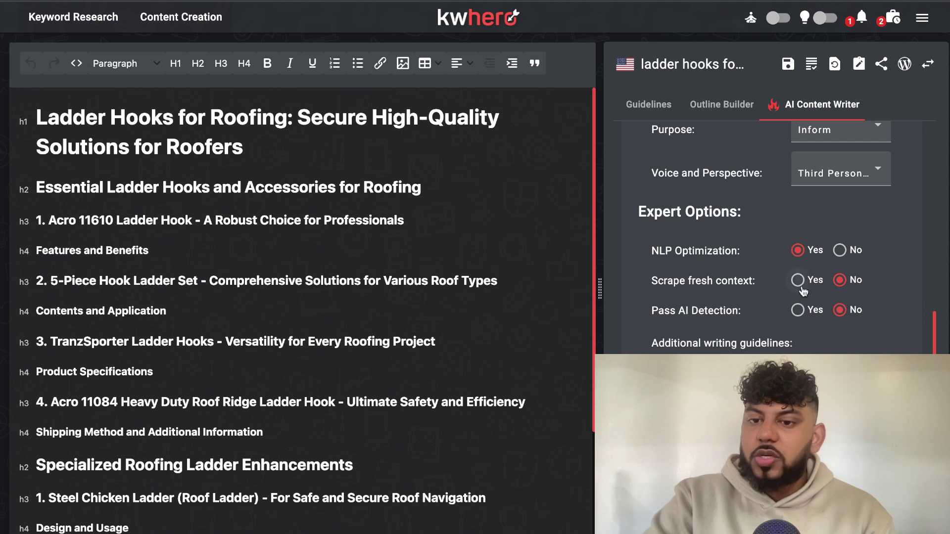
pyautogui.moveTo(709, 281)
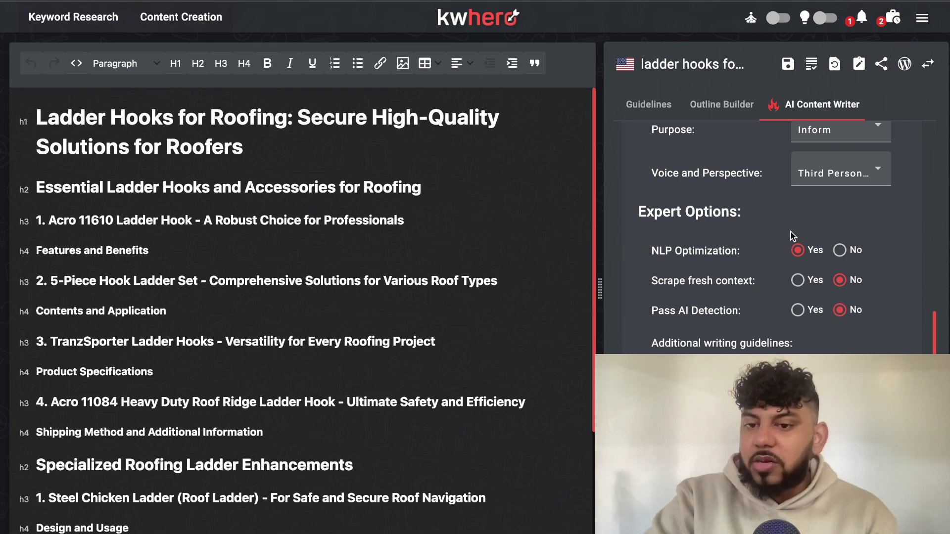
pyautogui.scroll(6, 792, 236)
pyautogui.scroll(-5, 791, 237)
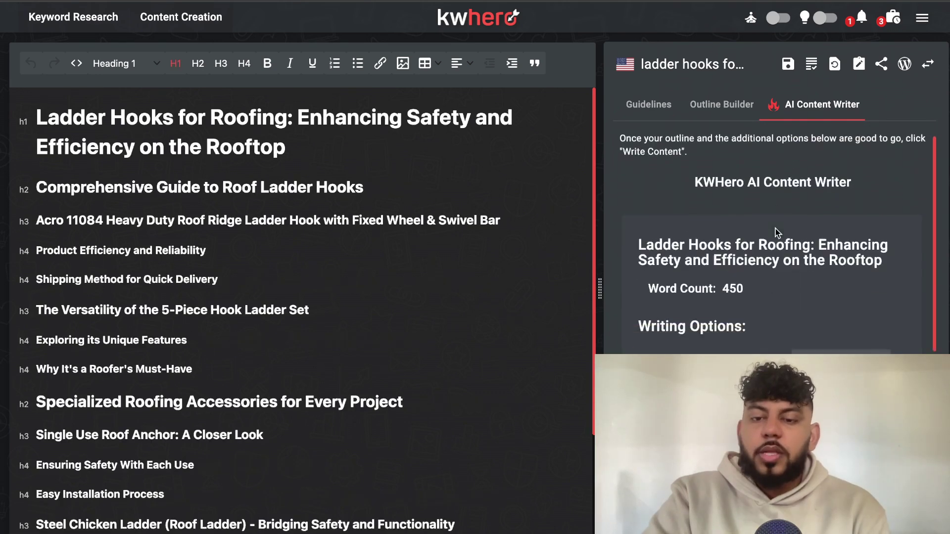
pyautogui.scroll(-5, 777, 232)
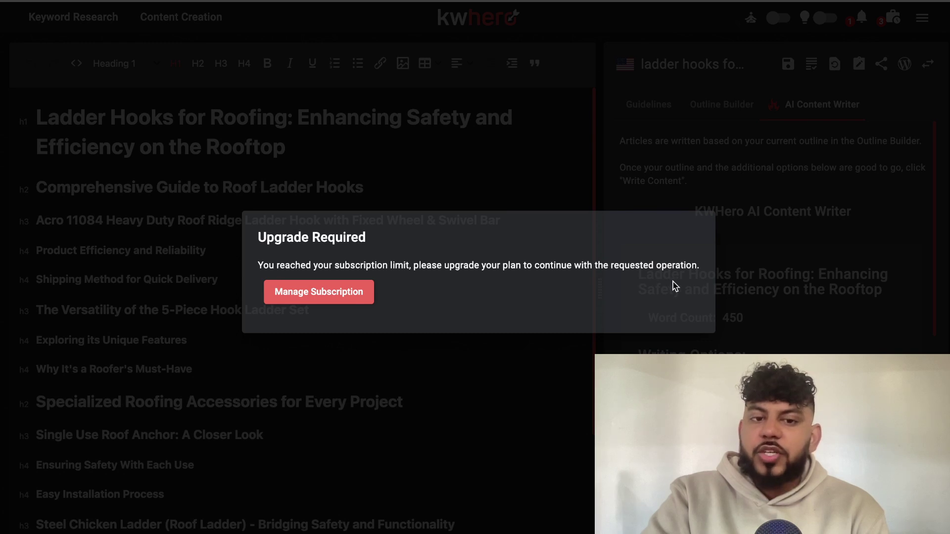
pyautogui.click(767, 294)
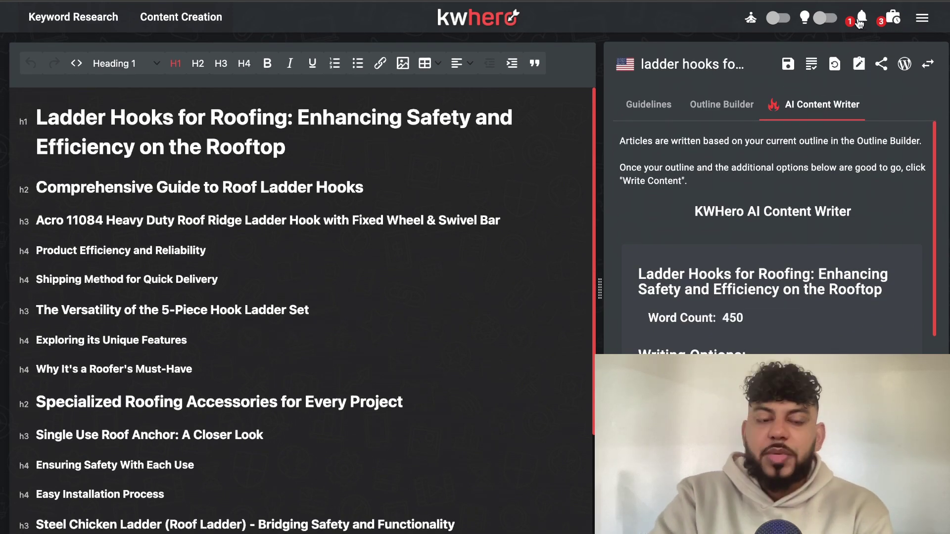
# Step: Check the account's usage stats and credits, then select the outline headings
pyautogui.click(921, 18)
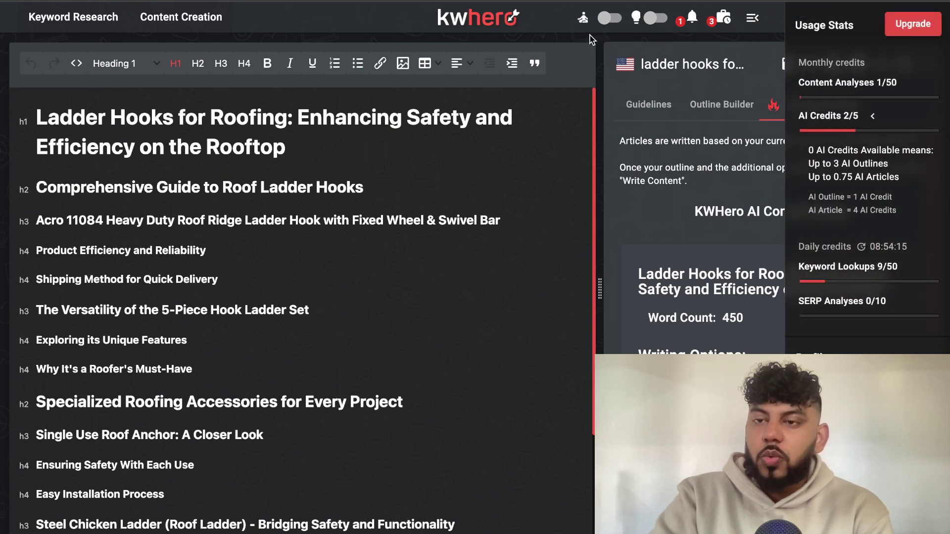
pyautogui.scroll(-3, 403, 437)
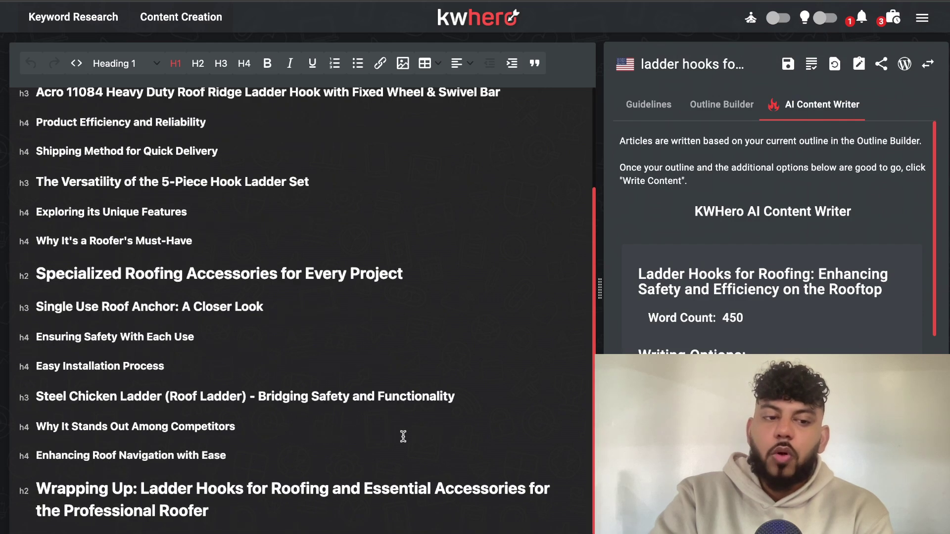
pyautogui.moveTo(218, 516); pyautogui.dragTo(40, 117)
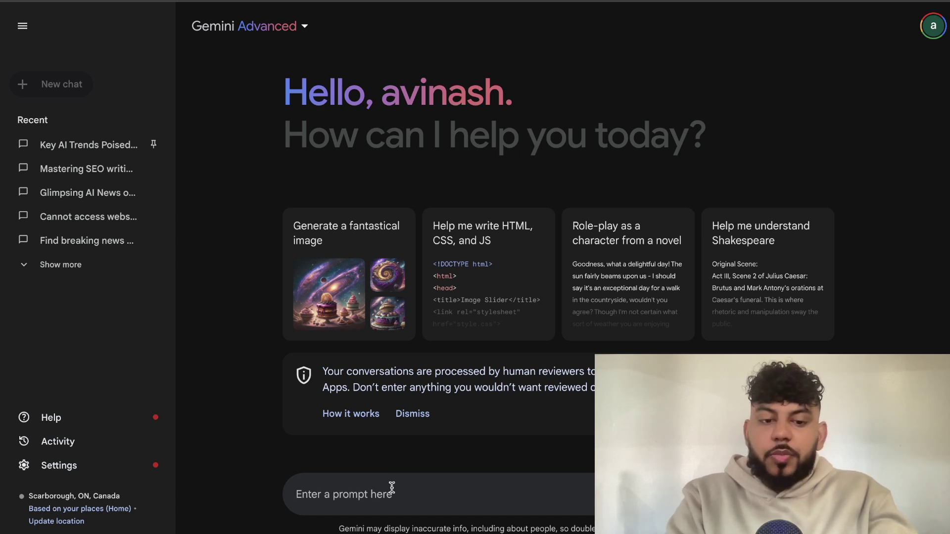
# Step: Paste and send the article-writing prompt to Gemini, then cancel an edit to it
pyautogui.hotkey('ctrl', 'v')
pyautogui.press('Return')
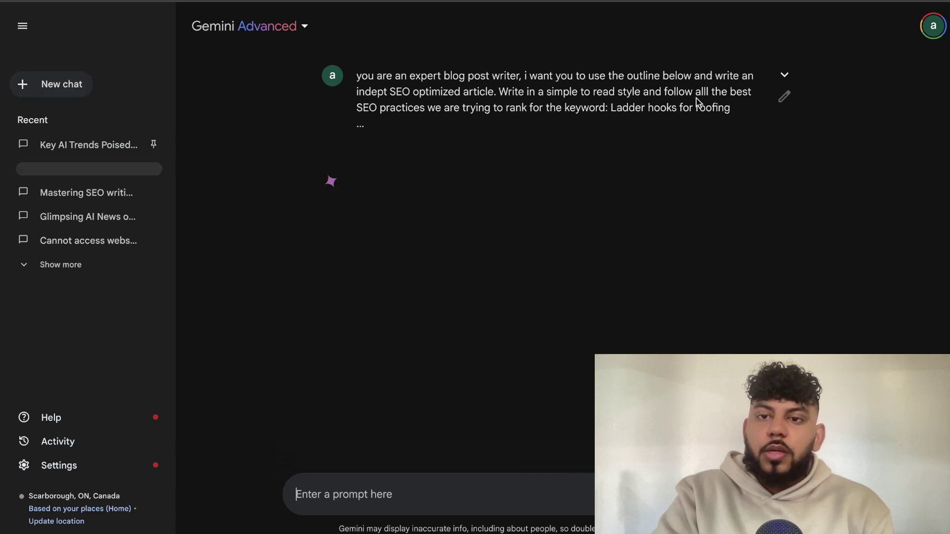
pyautogui.click(607, 109)
pyautogui.scroll(4, 569, 144)
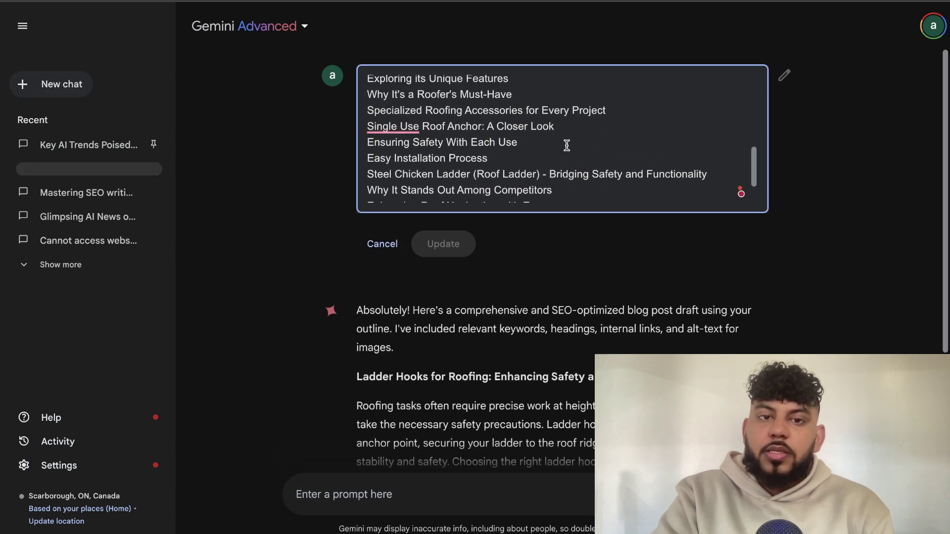
pyautogui.scroll(3, 544, 148)
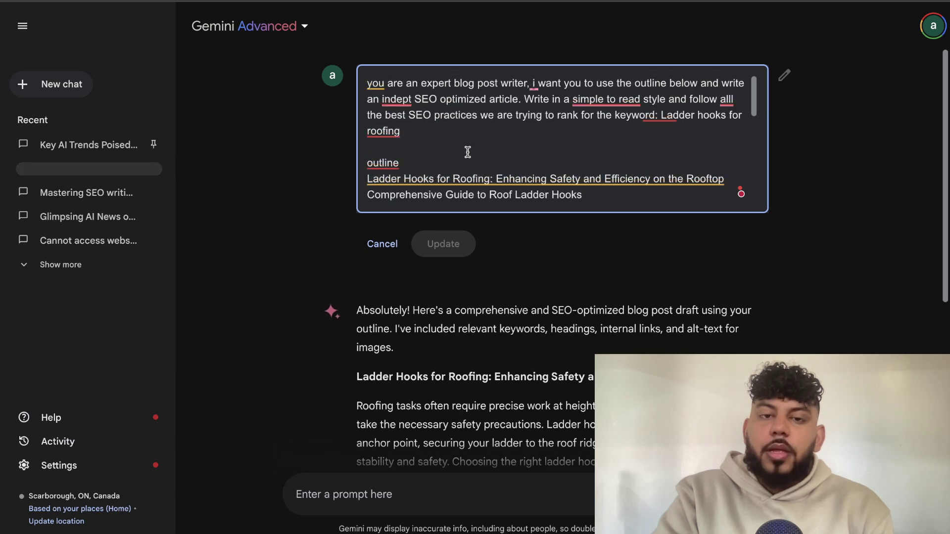
pyautogui.scroll(-1, 468, 151)
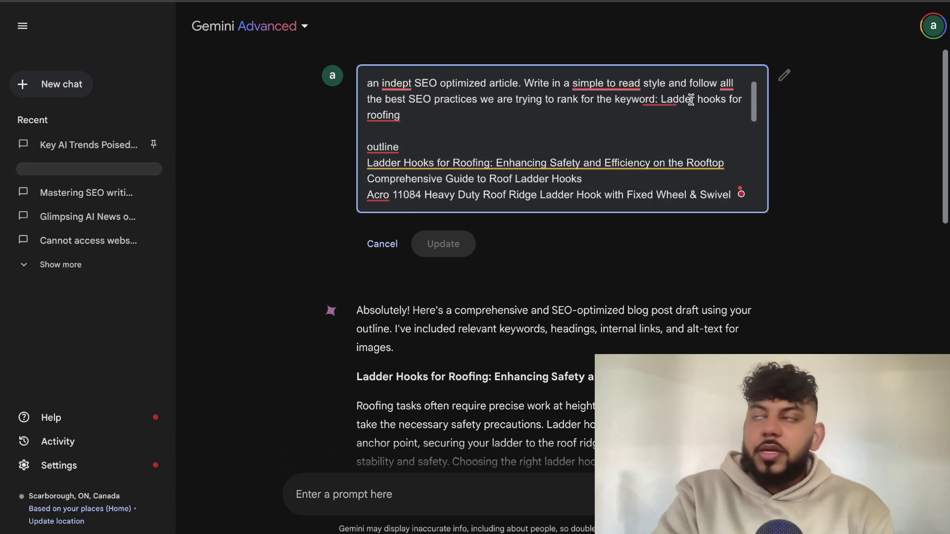
pyautogui.scroll(-1, 606, 121)
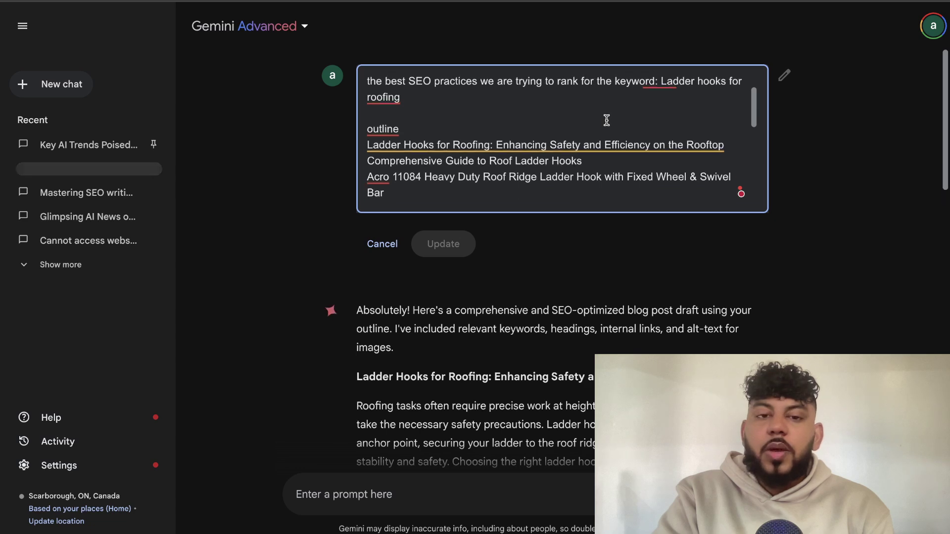
pyautogui.scroll(-5, 587, 176)
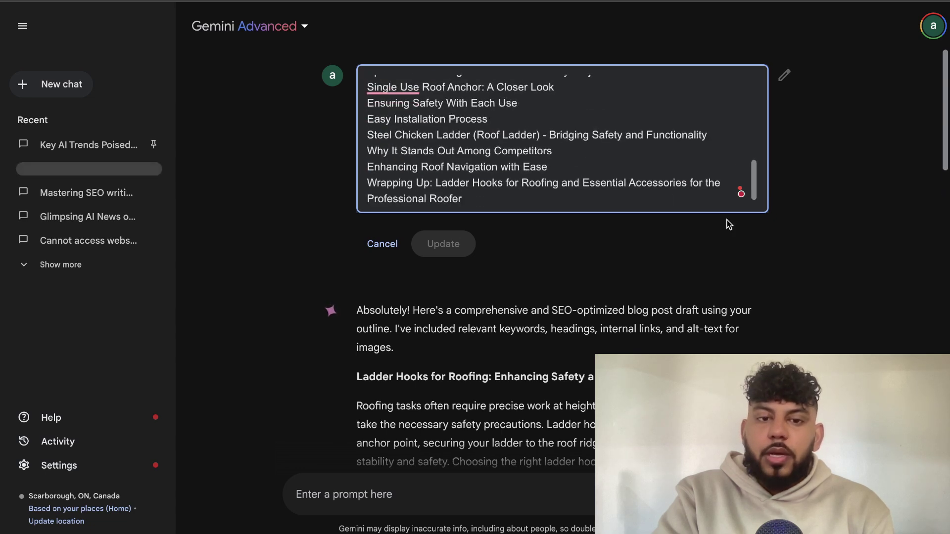
pyautogui.click(383, 242)
pyautogui.scroll(-4, 532, 261)
pyautogui.scroll(5, 533, 261)
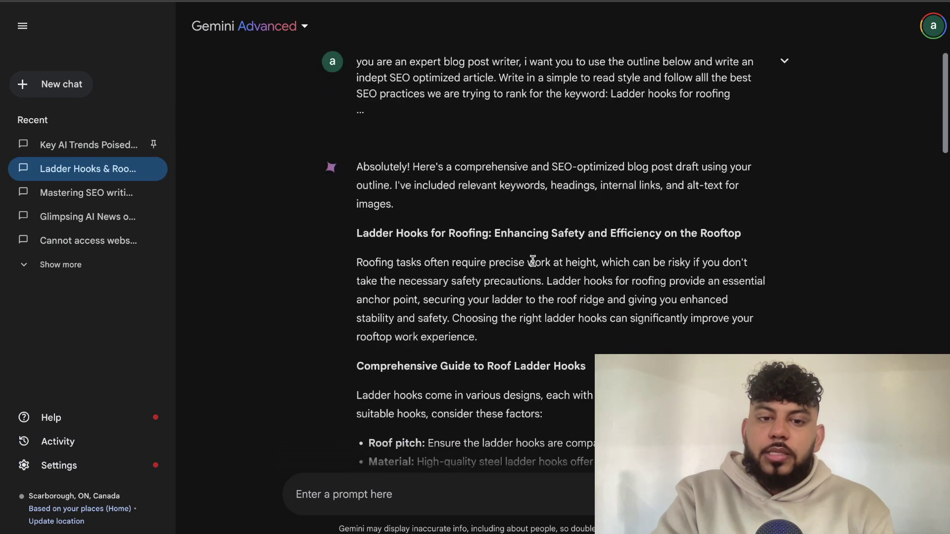
pyautogui.scroll(-8, 533, 263)
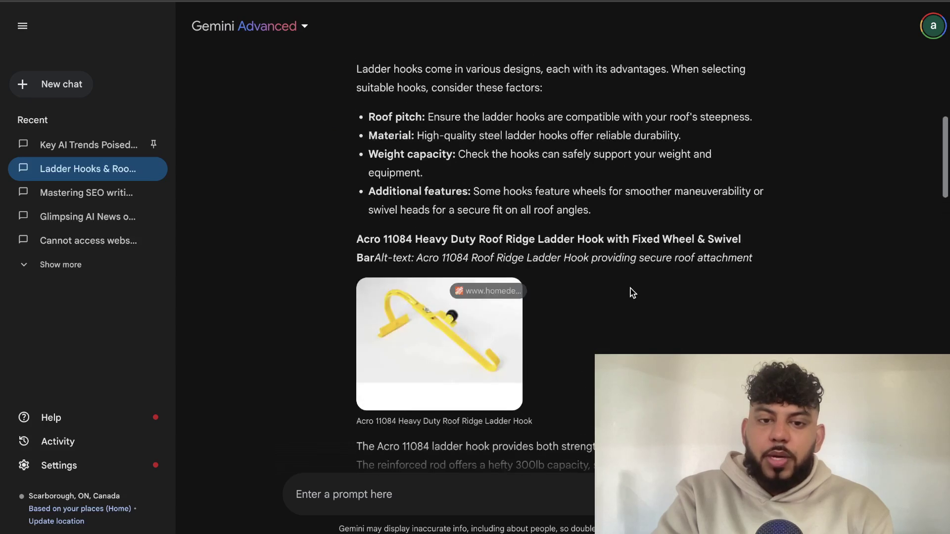
pyautogui.scroll(-1, 631, 289)
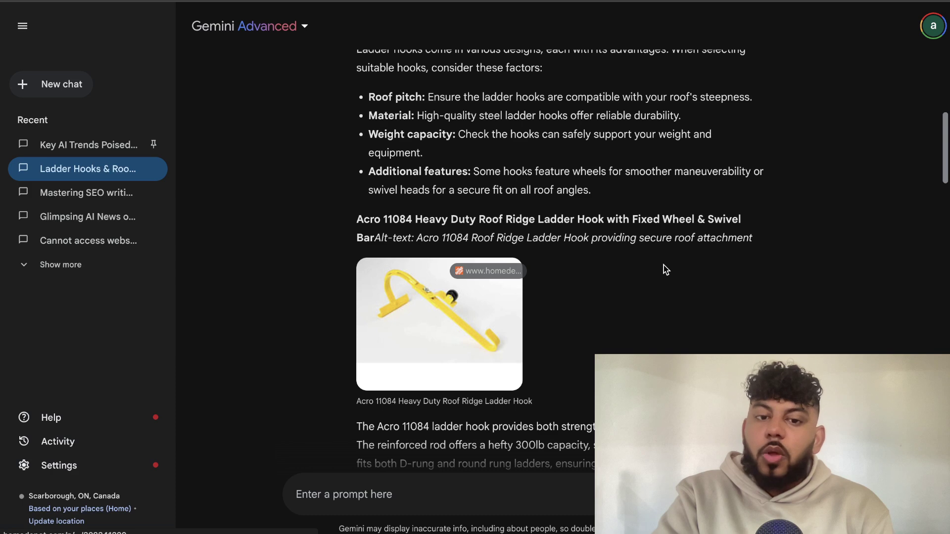
pyautogui.scroll(-1, 604, 269)
pyautogui.scroll(-4, 592, 267)
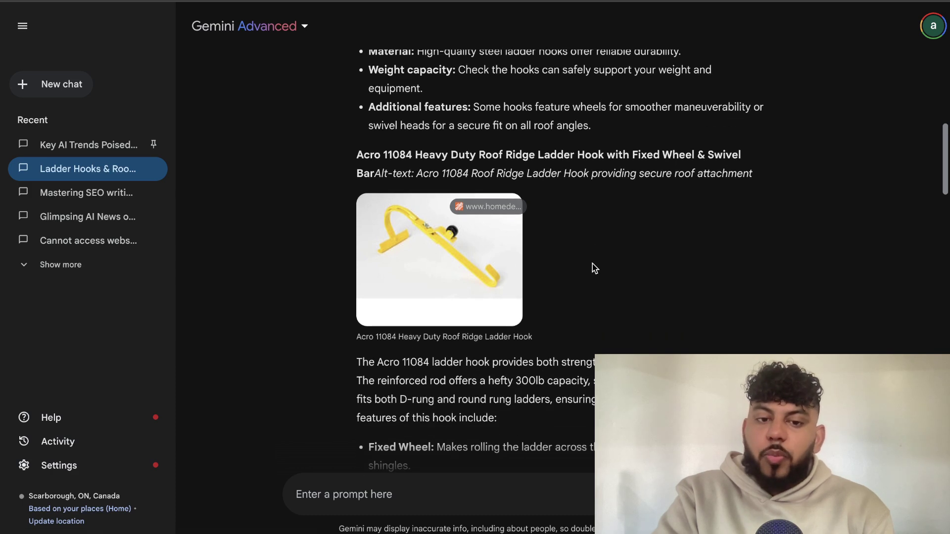
pyautogui.scroll(-6, 593, 266)
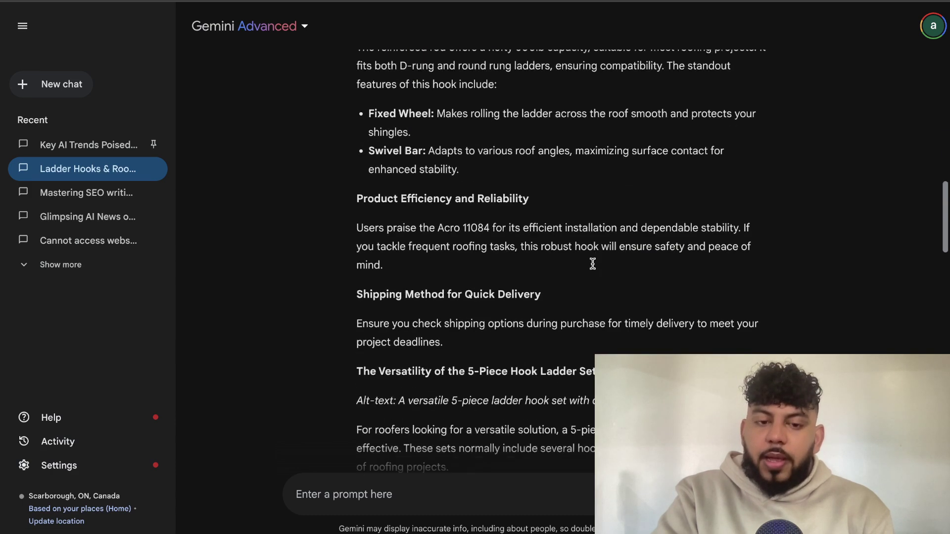
pyautogui.scroll(-5, 592, 263)
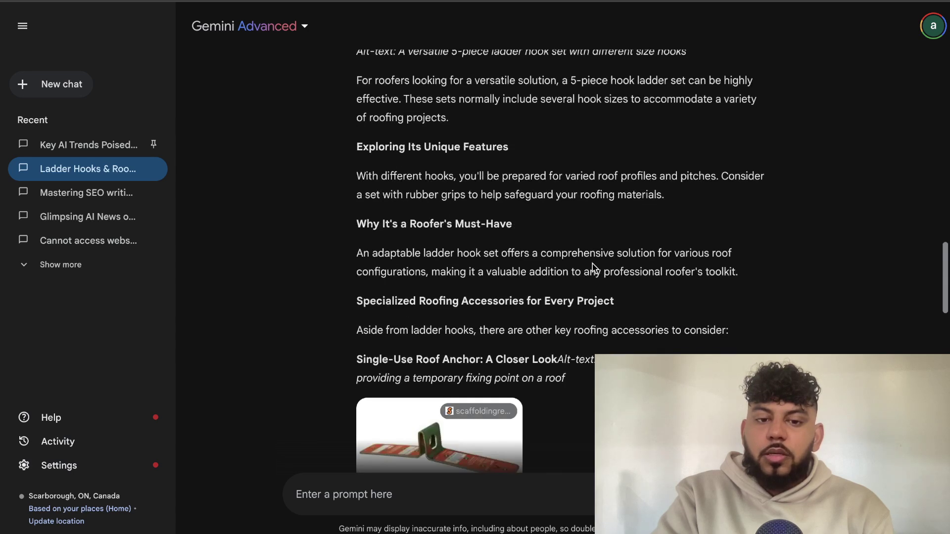
pyautogui.scroll(-3, 592, 263)
pyautogui.scroll(-2, 593, 263)
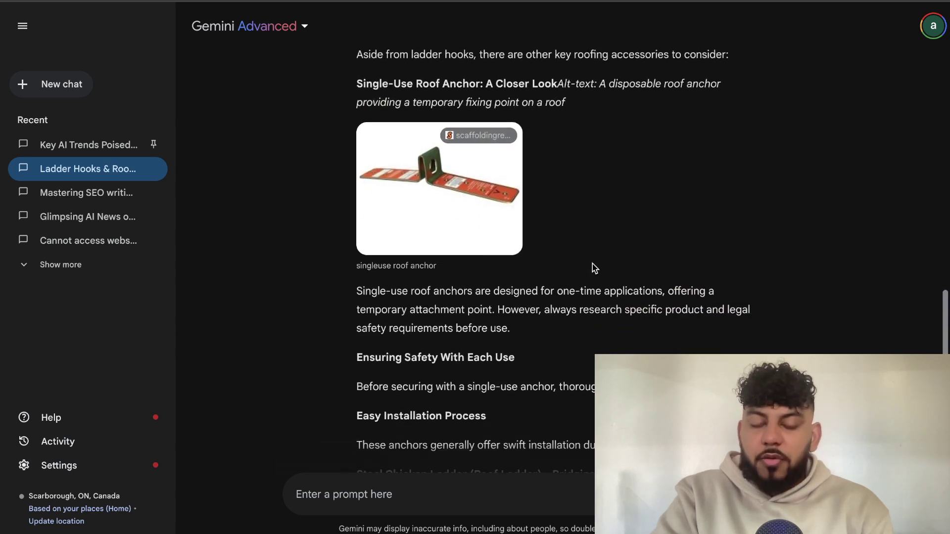
pyautogui.scroll(-3, 594, 269)
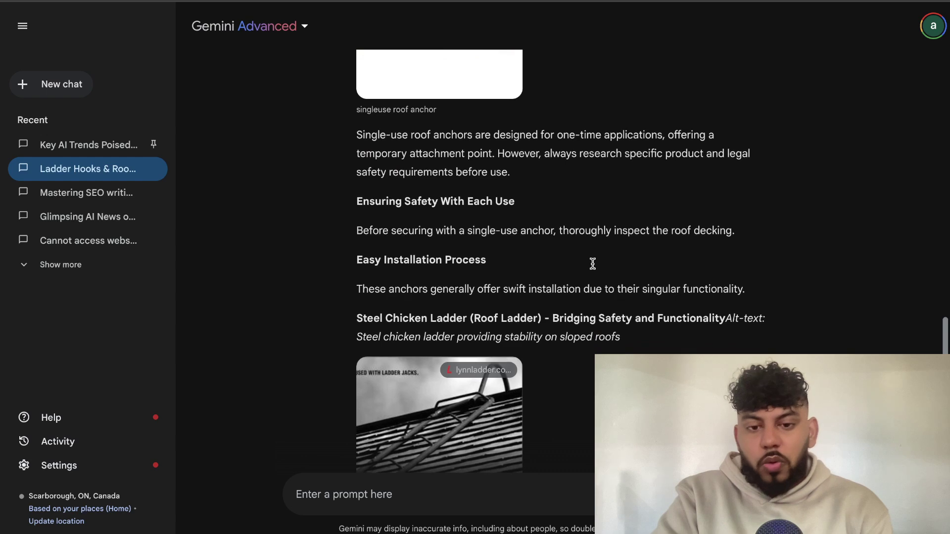
pyautogui.scroll(-3, 594, 268)
pyautogui.scroll(-6, 592, 264)
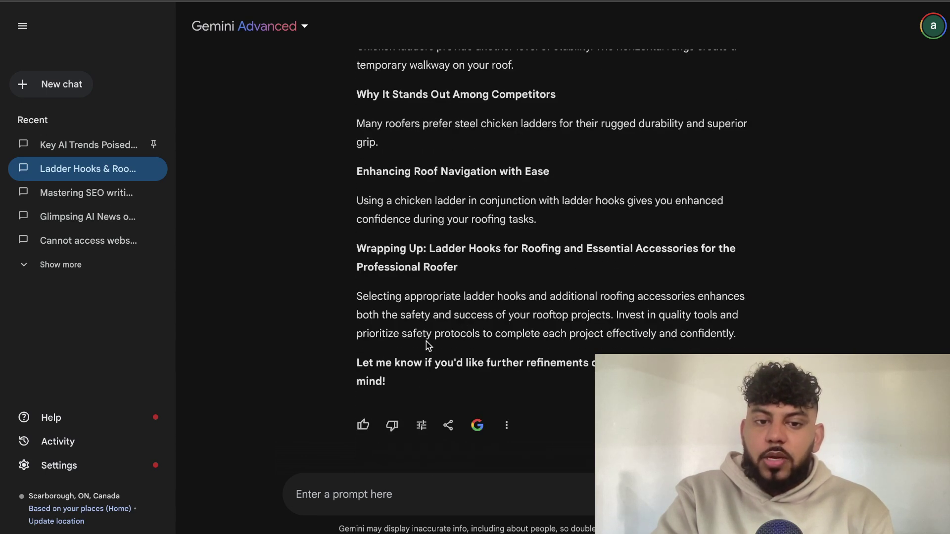
pyautogui.moveTo(732, 330); pyautogui.dragTo(416, 218)
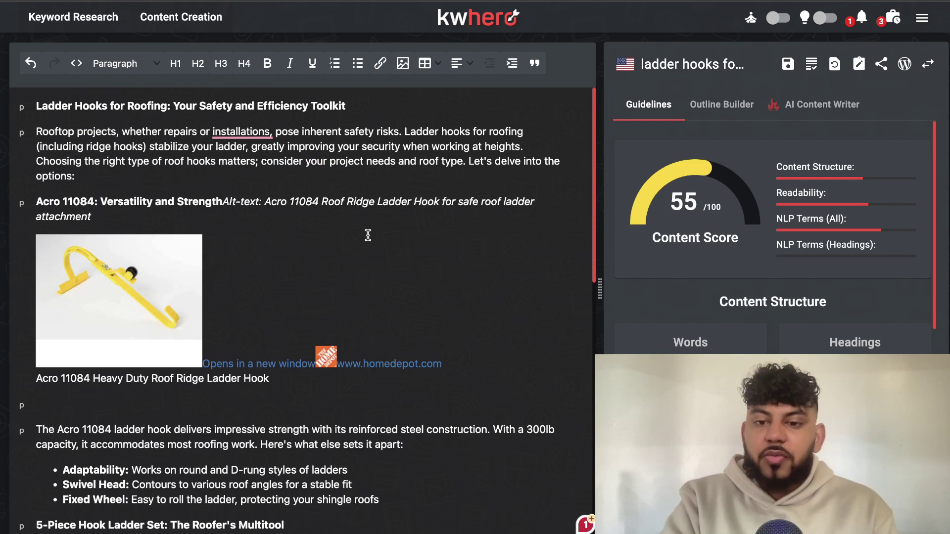
pyautogui.scroll(-8, 736, 276)
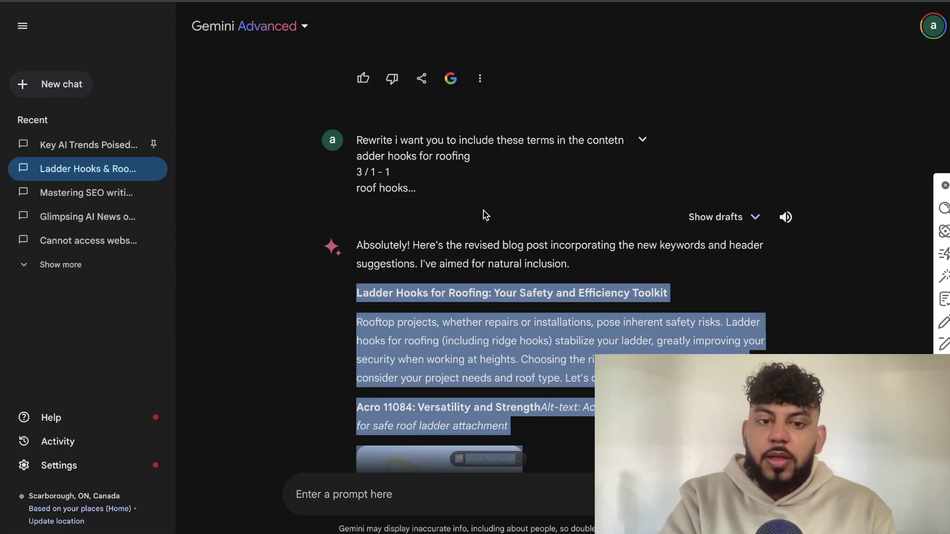
# Step: Expand Gemini's rewrite request to review the full keyword list, then switch back to the KWHero editor
pyautogui.scroll(-1, 483, 214)
pyautogui.click(643, 231)
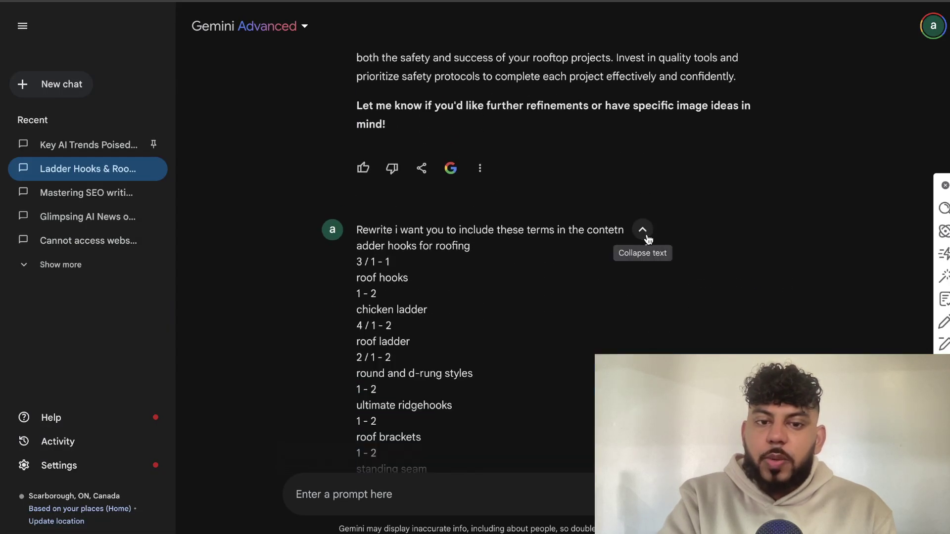
pyautogui.scroll(-1, 440, 297)
pyautogui.scroll(-1, 460, 291)
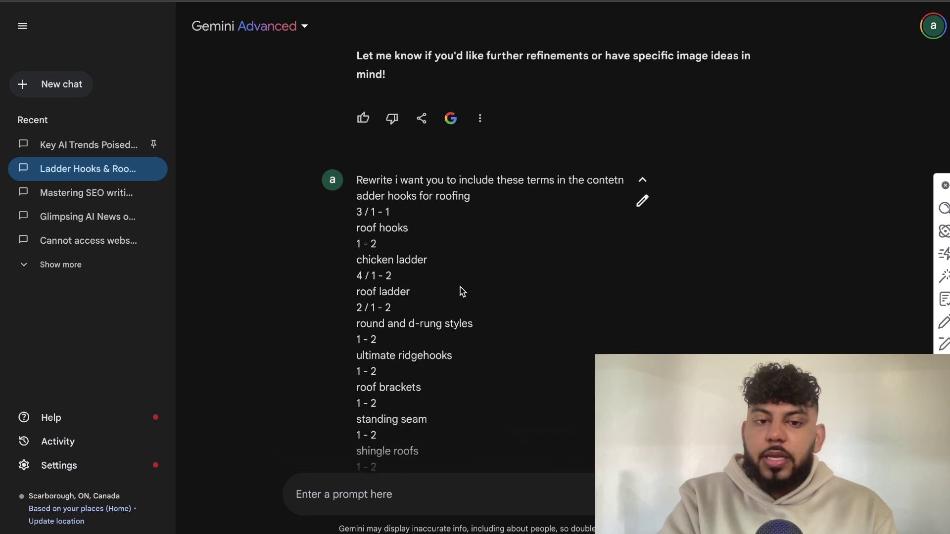
pyautogui.scroll(-4, 461, 291)
pyautogui.scroll(-12, 461, 291)
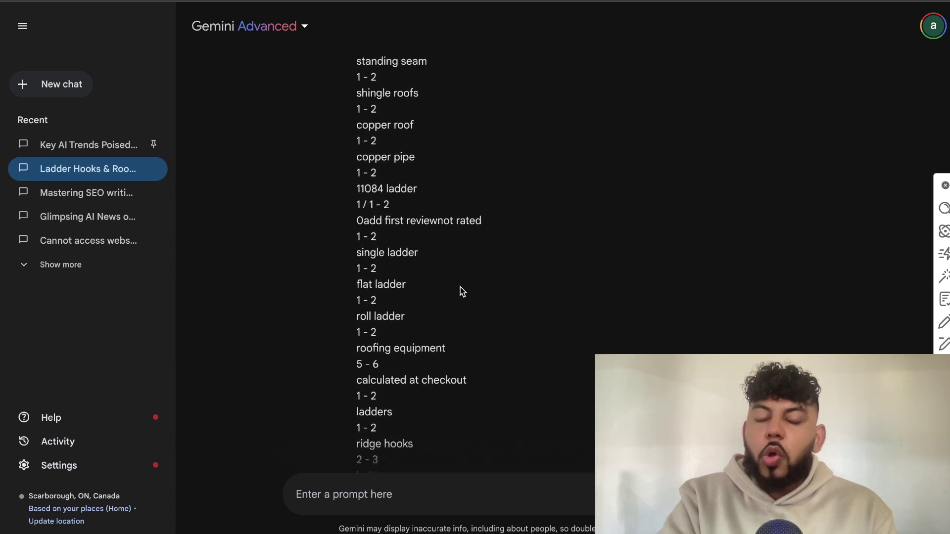
pyautogui.scroll(-12, 568, 266)
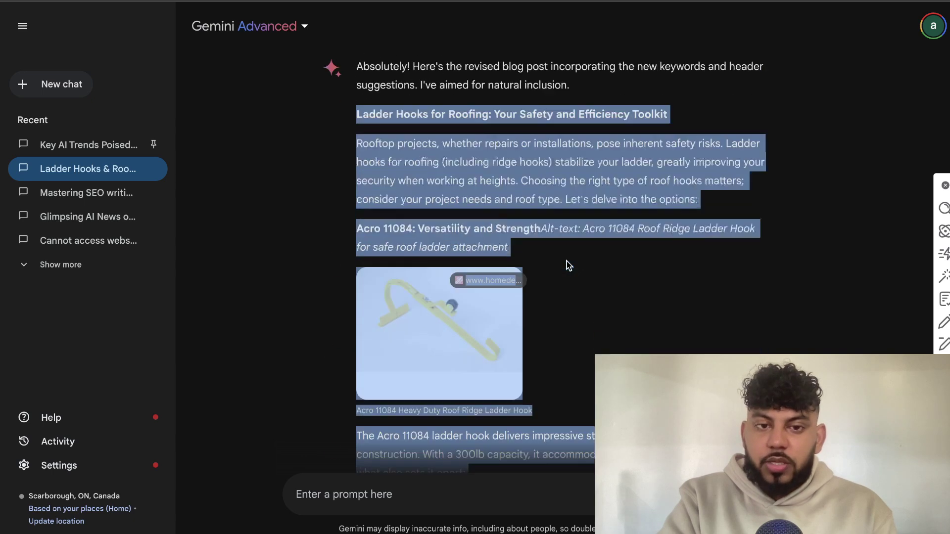
pyautogui.press('super+Tab')
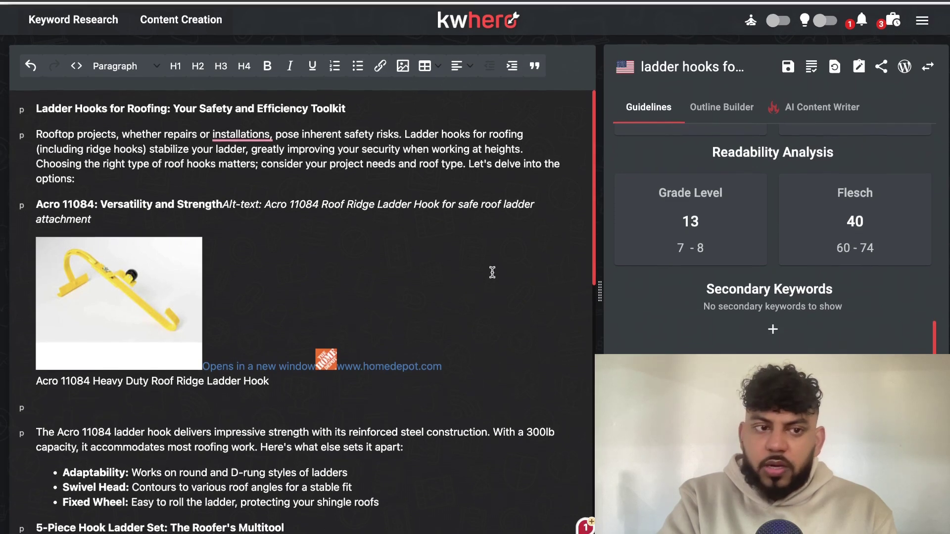
# Step: Make the article title an H1 heading
pyautogui.doubleClick(204, 108)
pyautogui.tripleClick(203, 108)
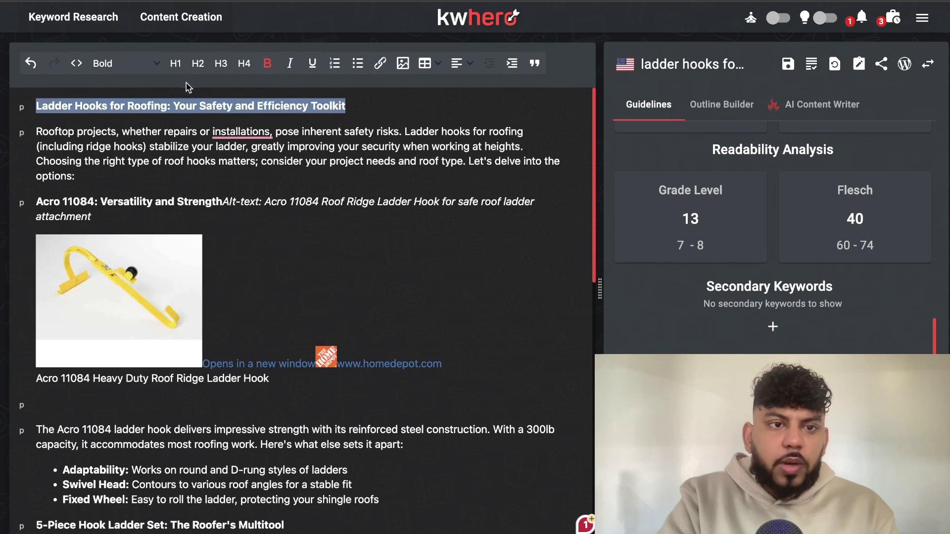
pyautogui.click(176, 63)
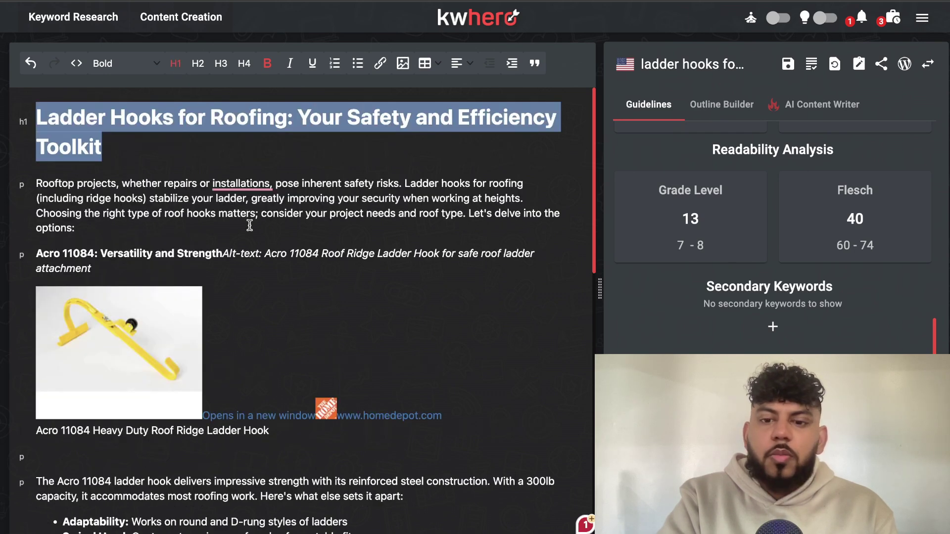
# Step: Turn the 'Beyond Ladder Hooks' section line into an H2 heading
pyautogui.scroll(-4, 280, 274)
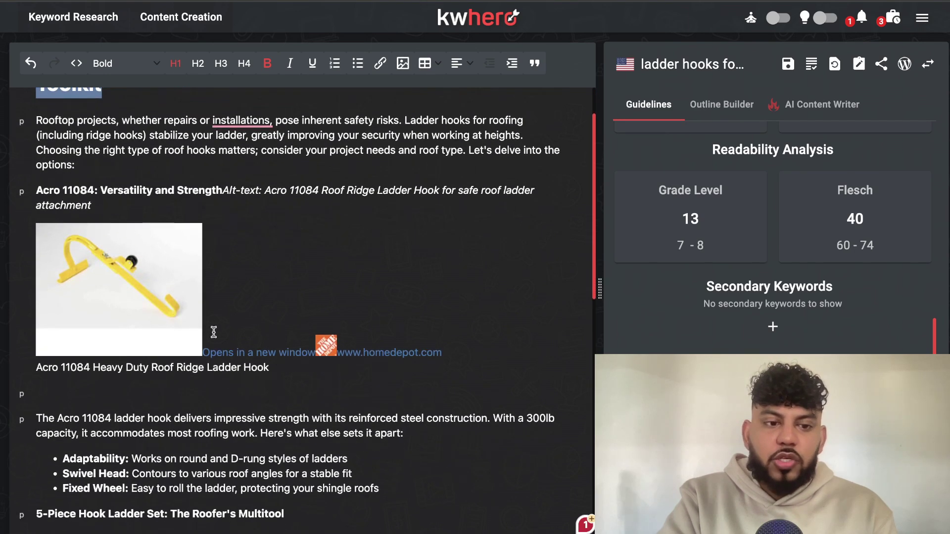
pyautogui.scroll(-12, 213, 333)
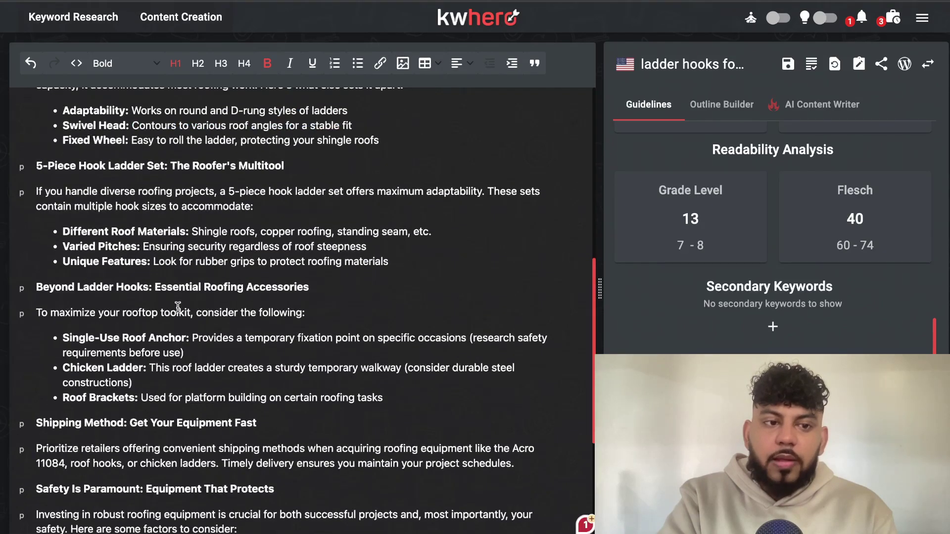
pyautogui.scroll(15, 178, 307)
pyautogui.scroll(-15, 232, 266)
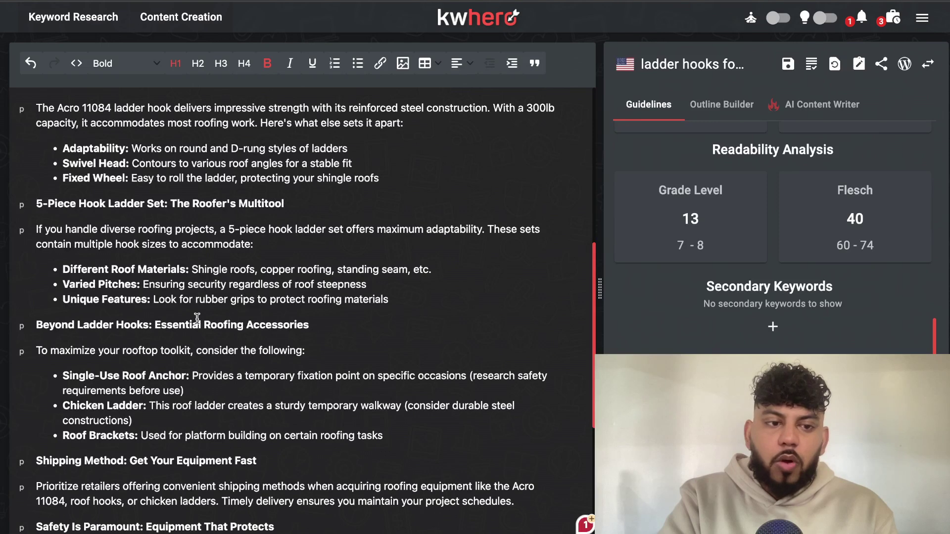
pyautogui.tripleClick(192, 326)
pyautogui.click(198, 63)
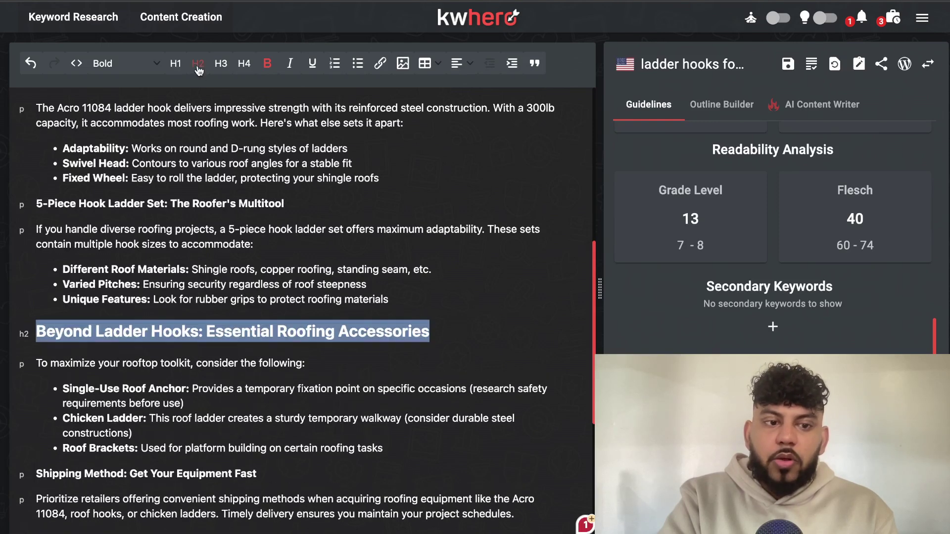
# Step: Make the '5-Piece Hook Ladder Set' line an H2 heading, lifting the Content Score to 80
pyautogui.scroll(-8, 249, 287)
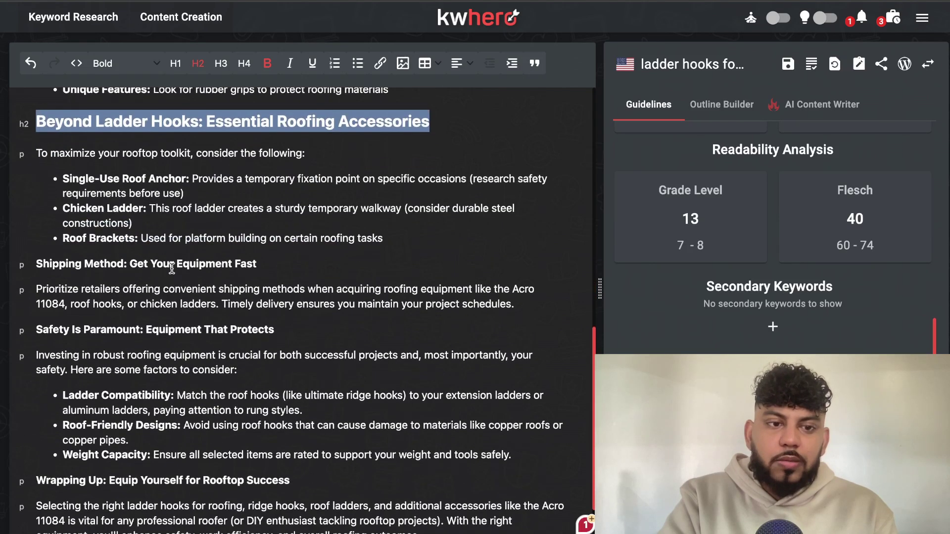
pyautogui.scroll(20, 173, 279)
pyautogui.moveTo(697, 259)
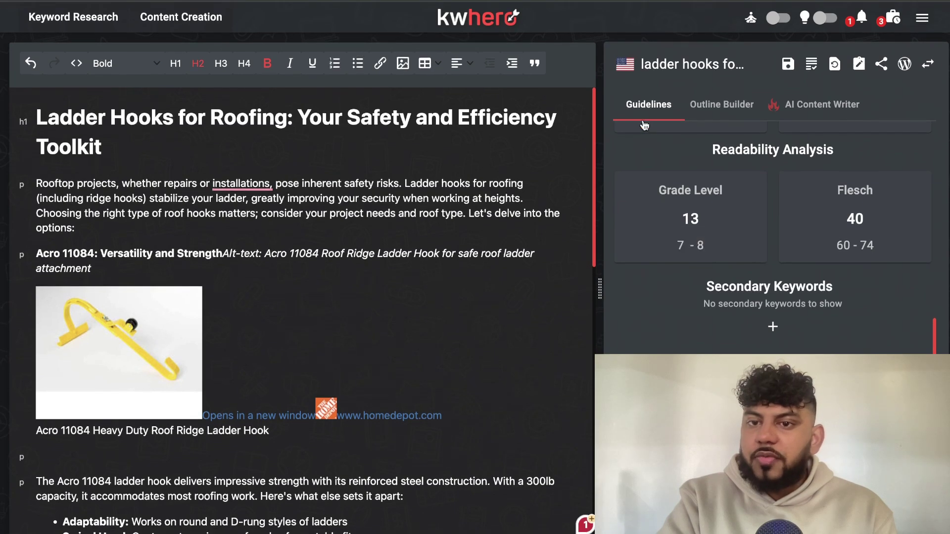
pyautogui.scroll(8, 688, 245)
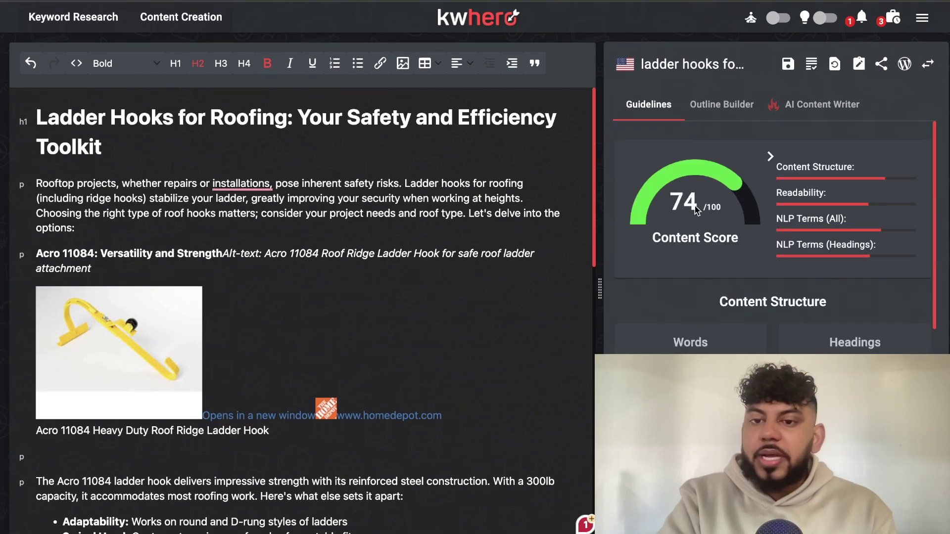
pyautogui.scroll(-8, 681, 232)
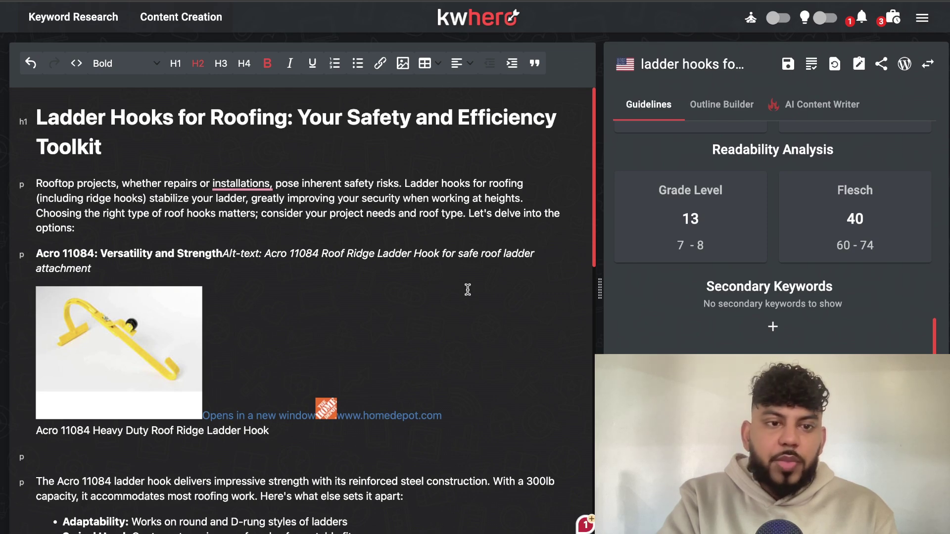
pyautogui.scroll(-10, 397, 249)
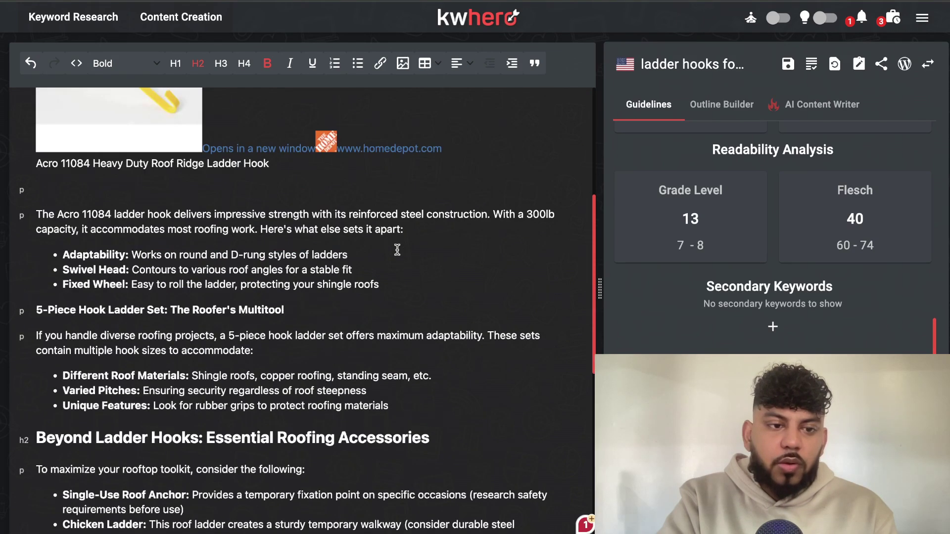
pyautogui.tripleClick(147, 305)
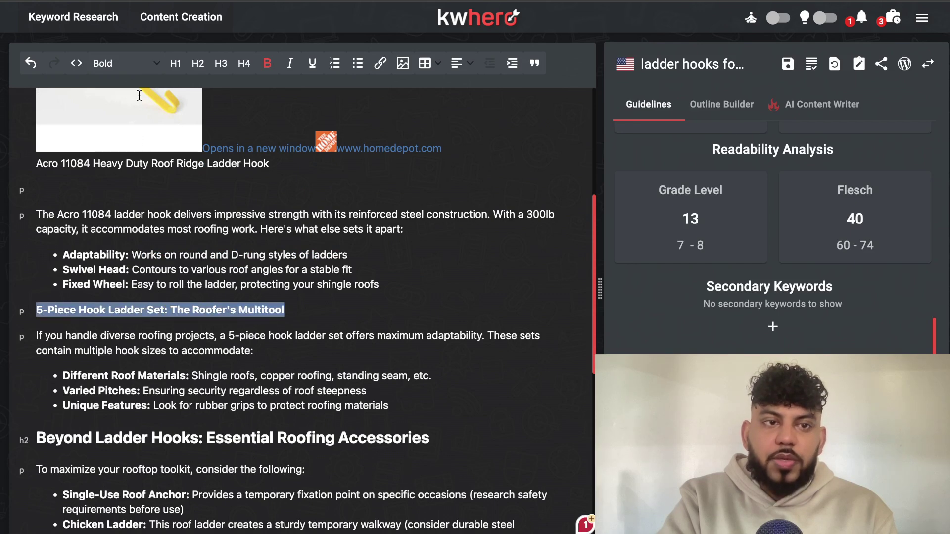
pyautogui.click(198, 64)
pyautogui.click(405, 345)
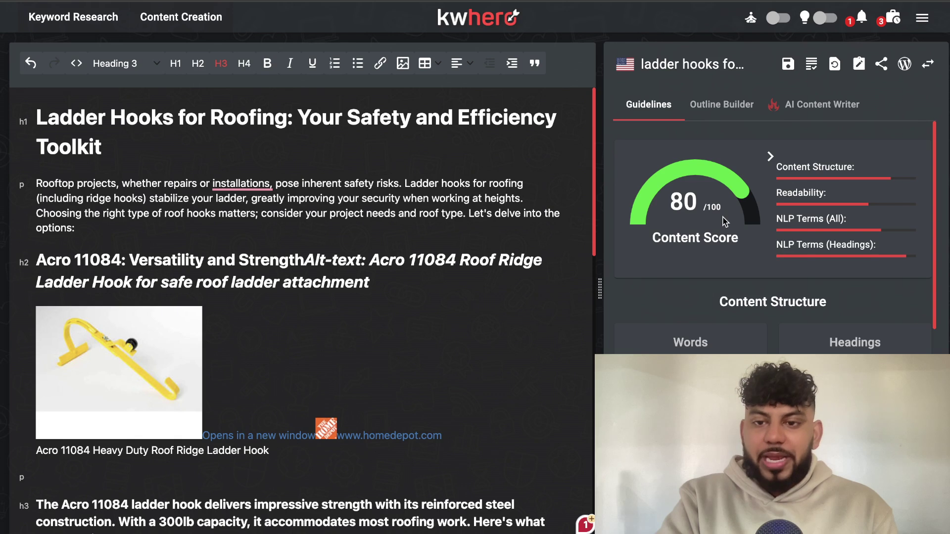
pyautogui.scroll(-1, 727, 235)
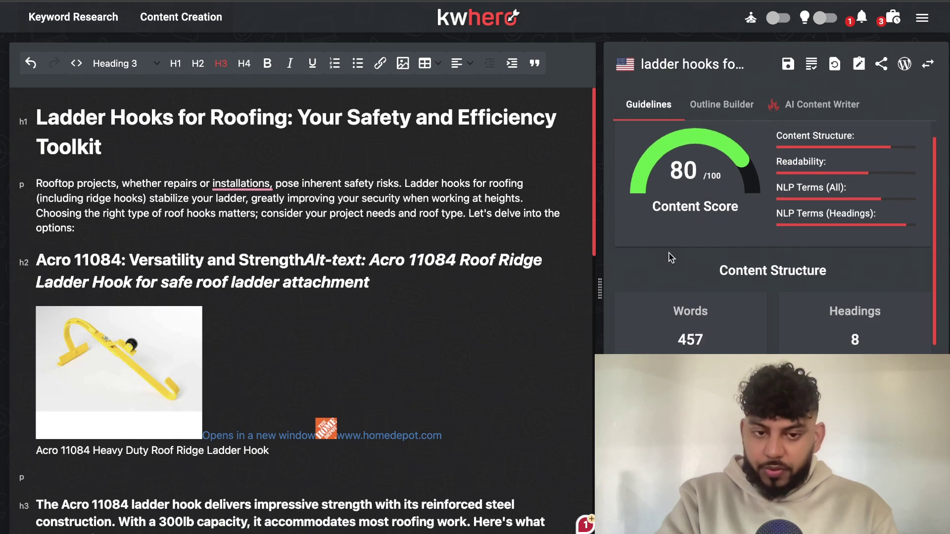